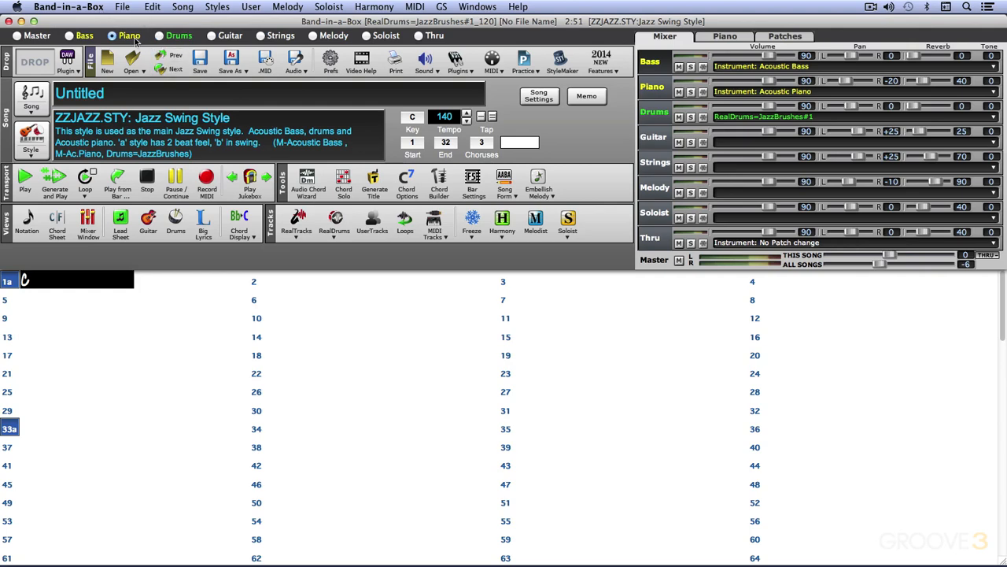
- Open the Piano track's best 'All' RealTracks chooser and close it without choosing anything
left_click(130, 37)
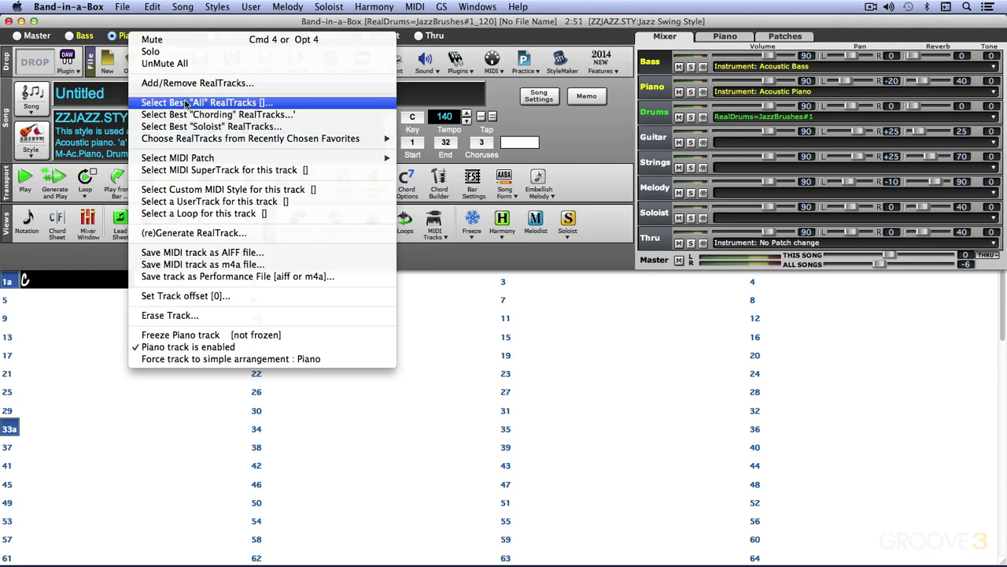
left_click(187, 103)
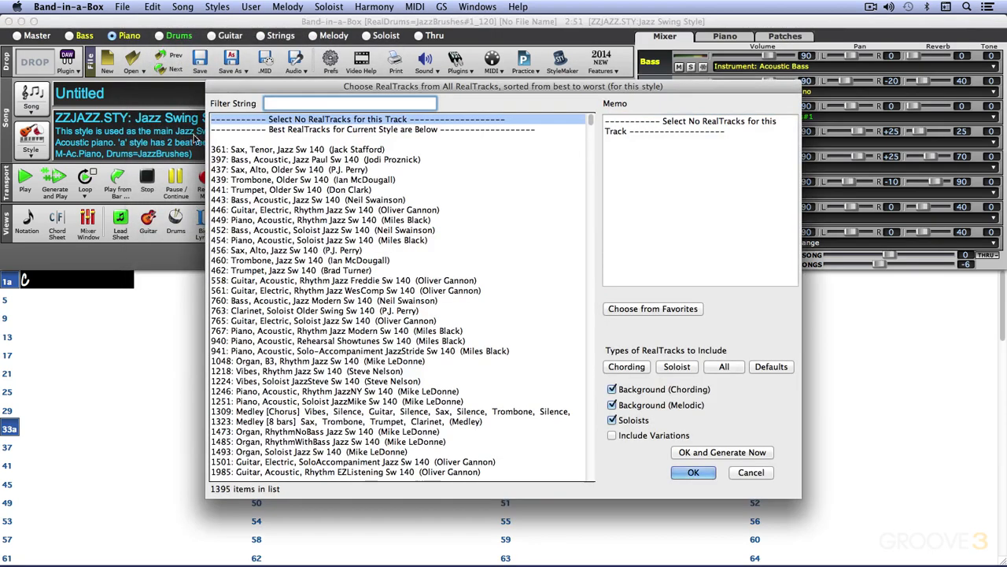
left_click(751, 472)
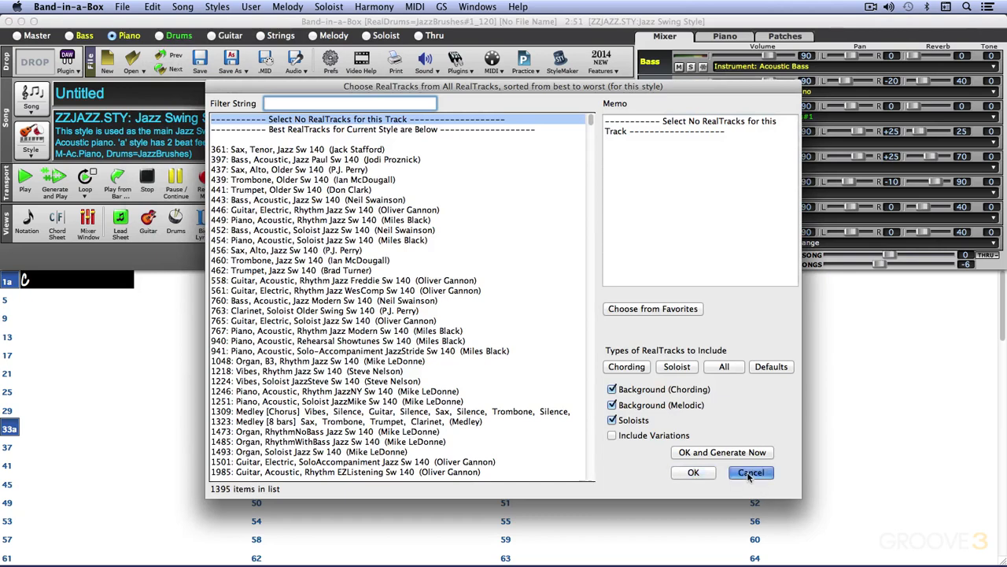
- Open the Bass track's best 'All' RealTracks chooser and filter the list by bass
left_click(652, 66)
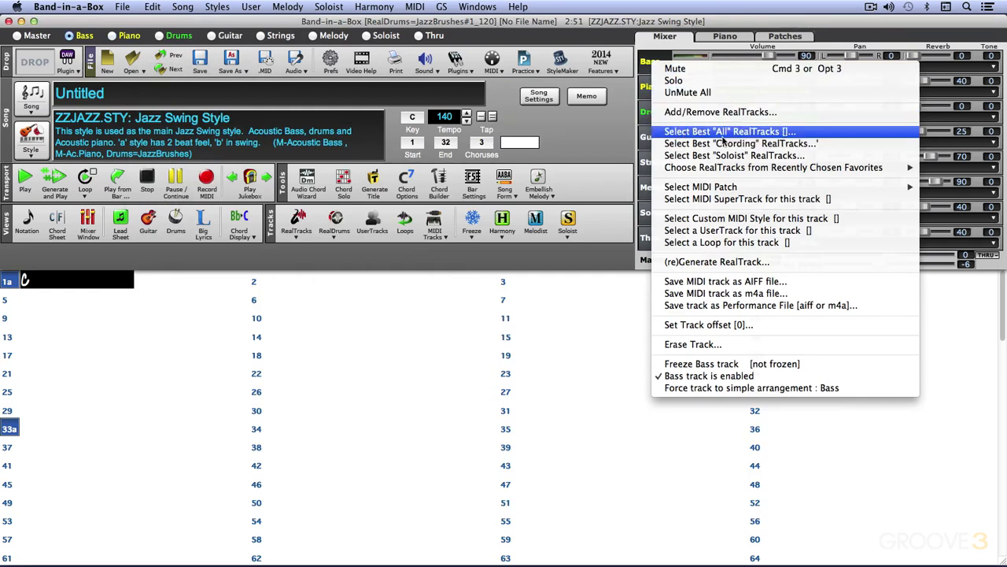
left_click(722, 132)
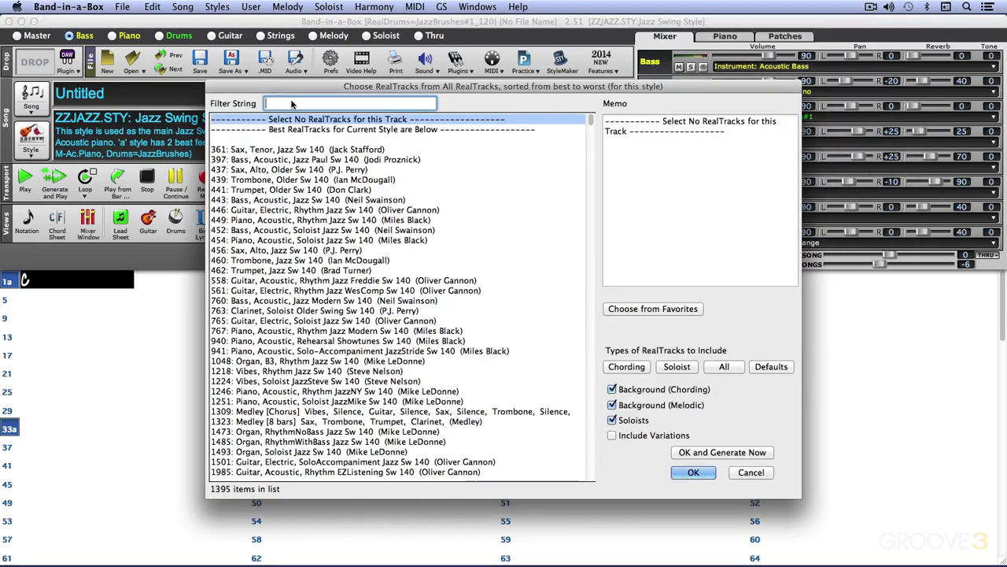
type("bass")
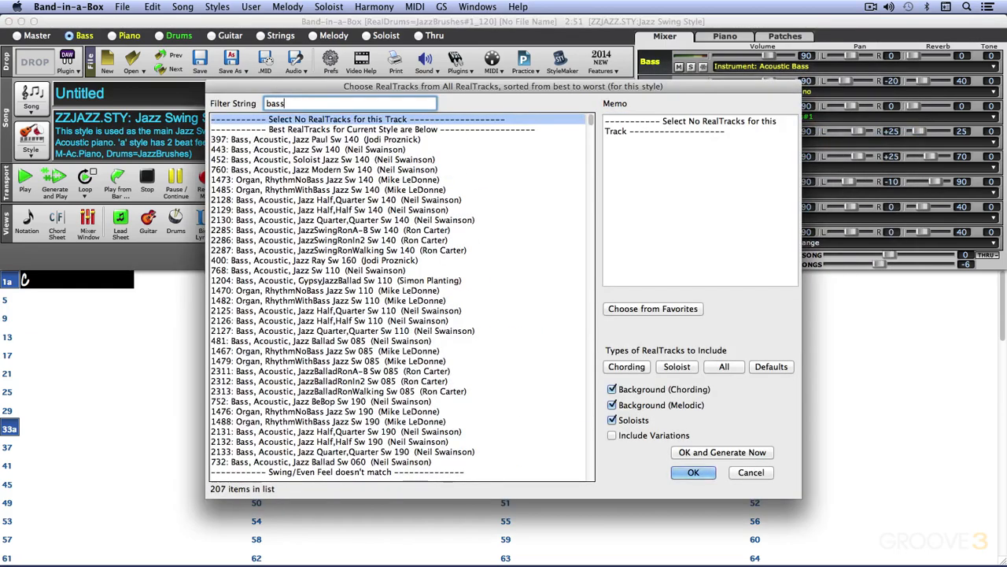
- Scroll through the filtered bass RealTracks list to review the available tracks
scroll(404, 192, "down", 5)
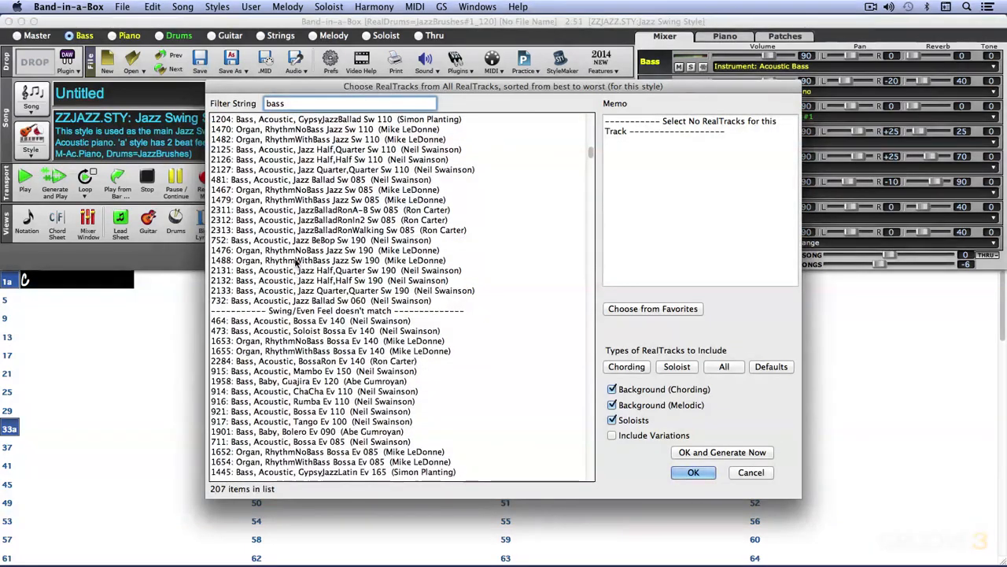
scroll(386, 209, "up", 5)
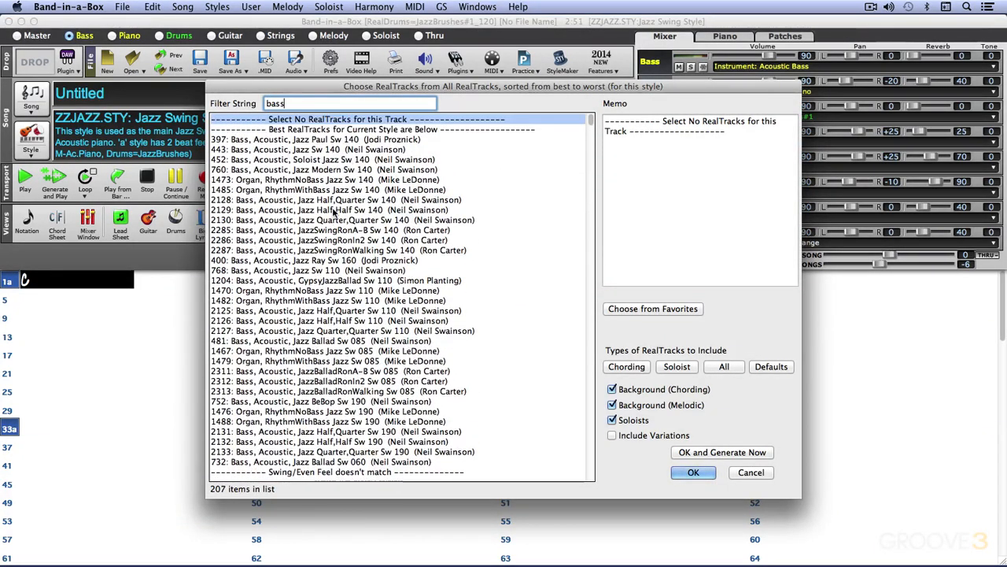
scroll(315, 252, "down", 5)
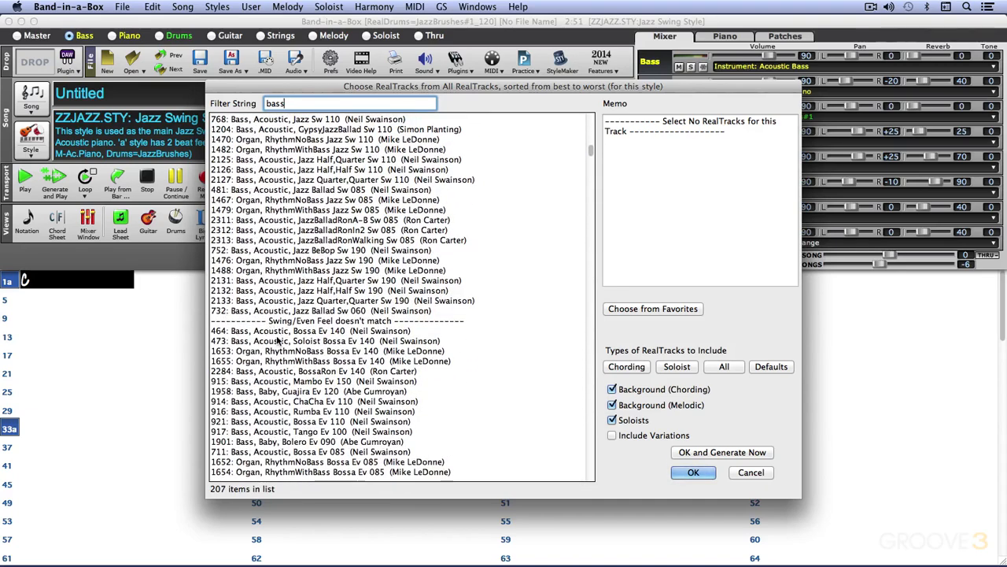
scroll(377, 340, "down", 1)
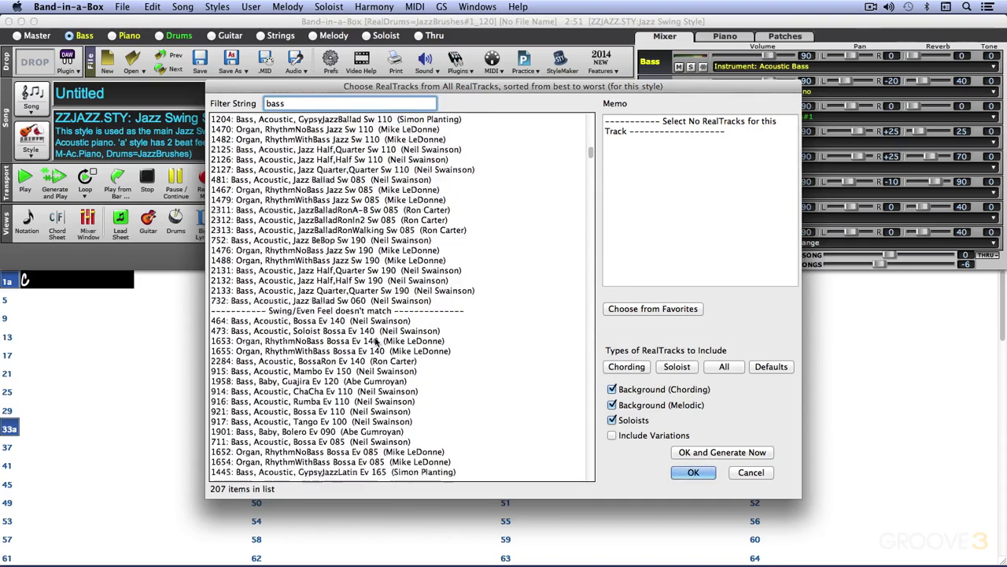
scroll(377, 340, "down", 10)
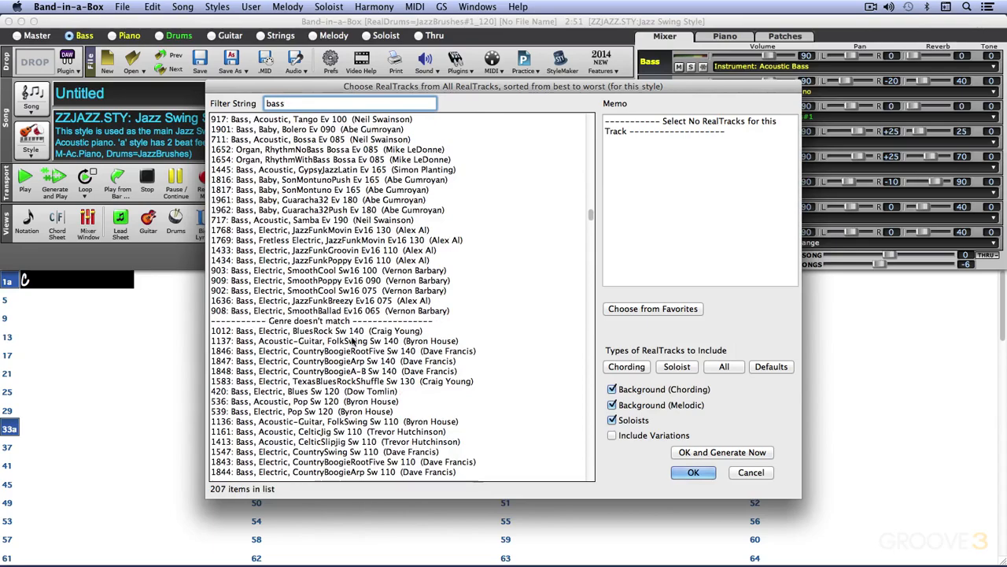
scroll(353, 340, "down", 10)
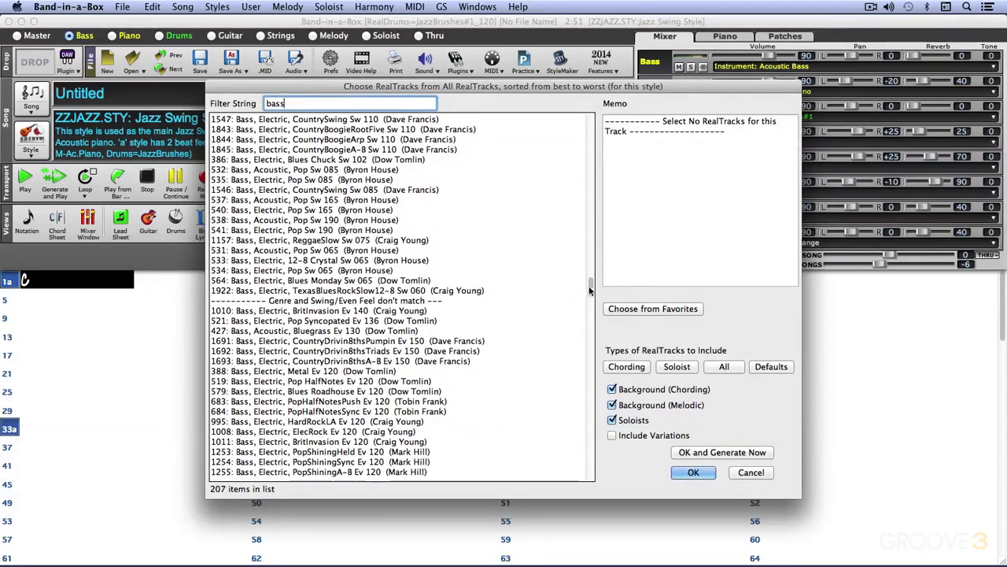
left_click_drag(590, 285, 592, 87)
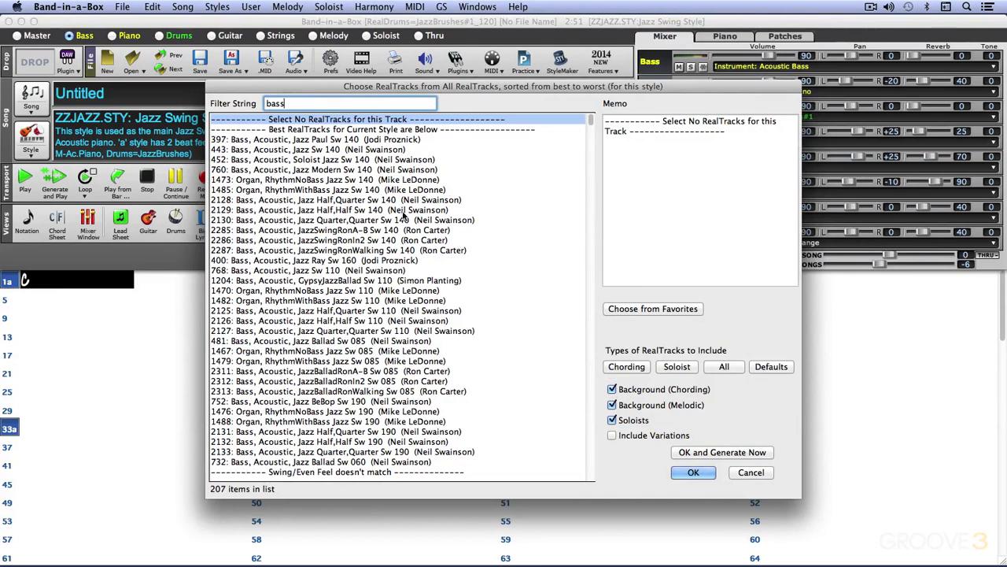
- Limit the RealTracks types to include to Background (Chording) only
left_click(612, 389)
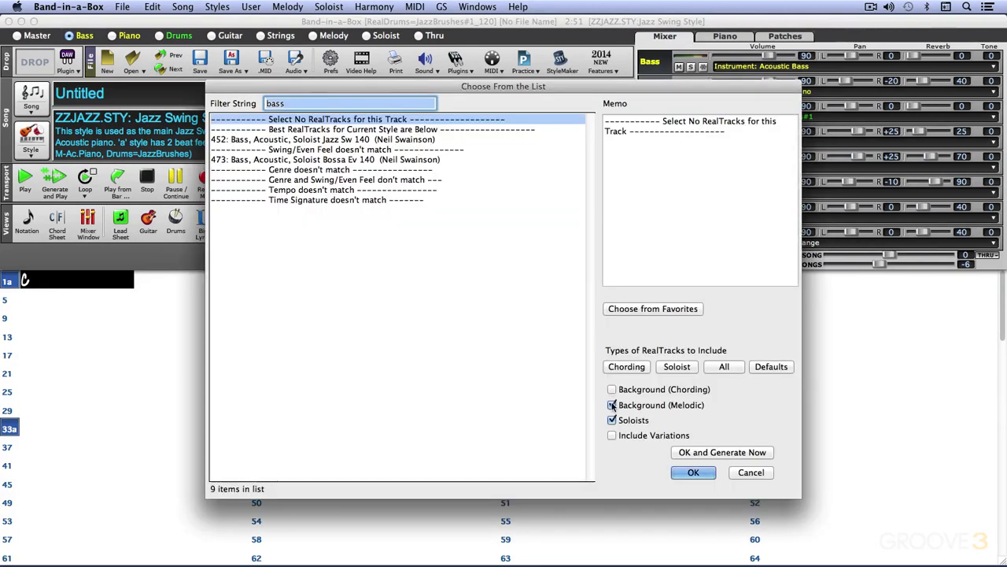
left_click(612, 405)
left_click(613, 420)
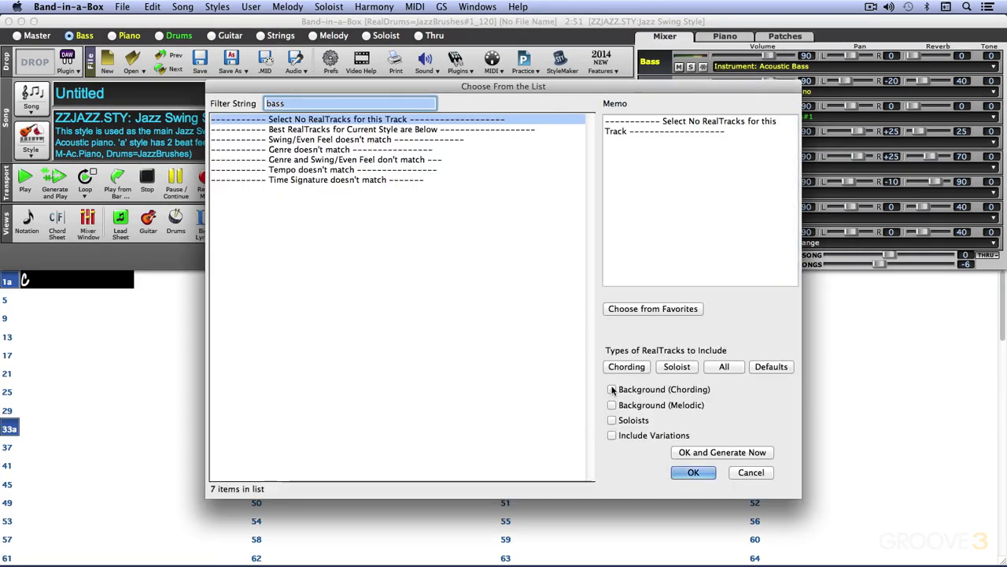
left_click(612, 390)
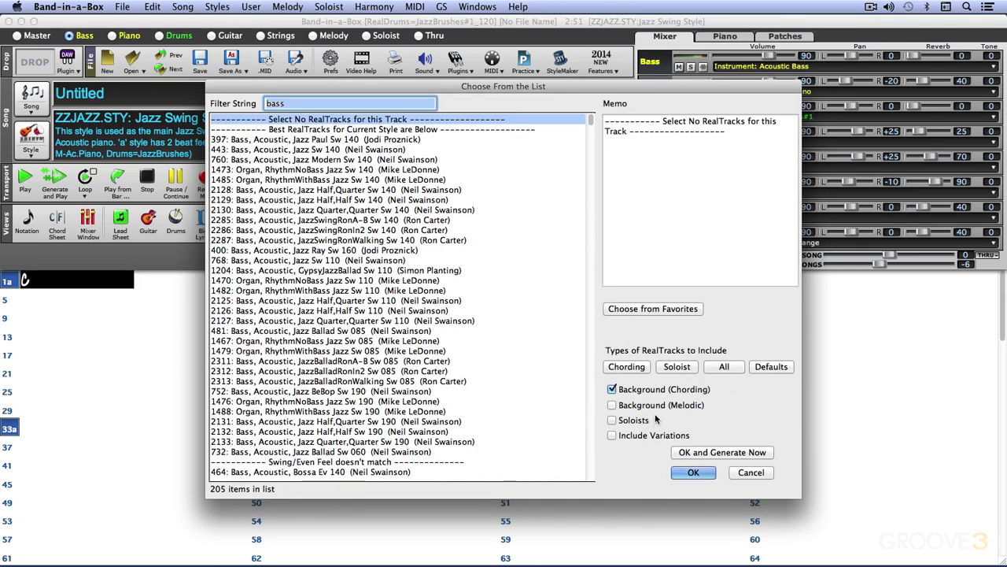
- Highlight 1482 Organ, RhythmWithBass Jazz Sw 110 and cancel the chooser
left_click(377, 290)
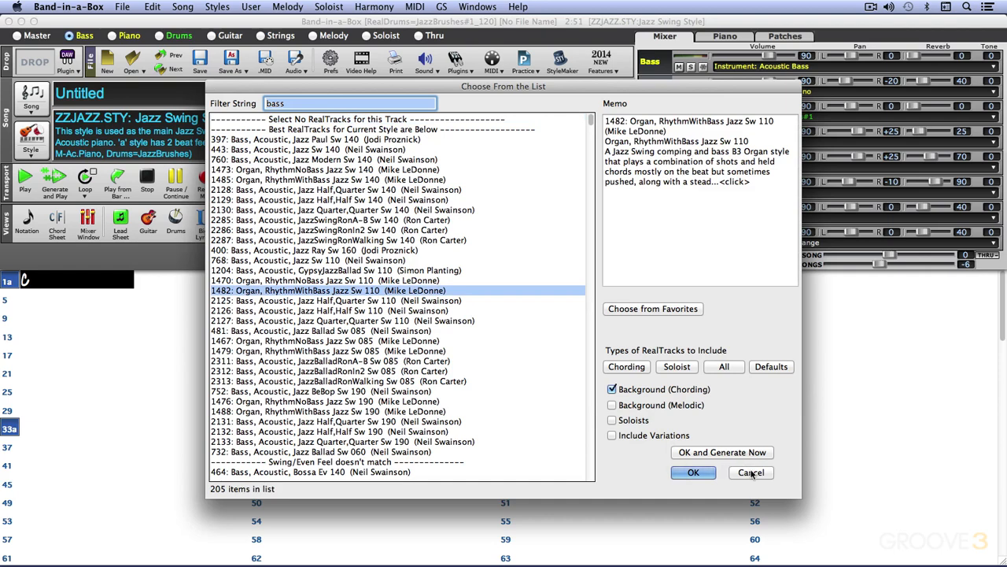
left_click(751, 472)
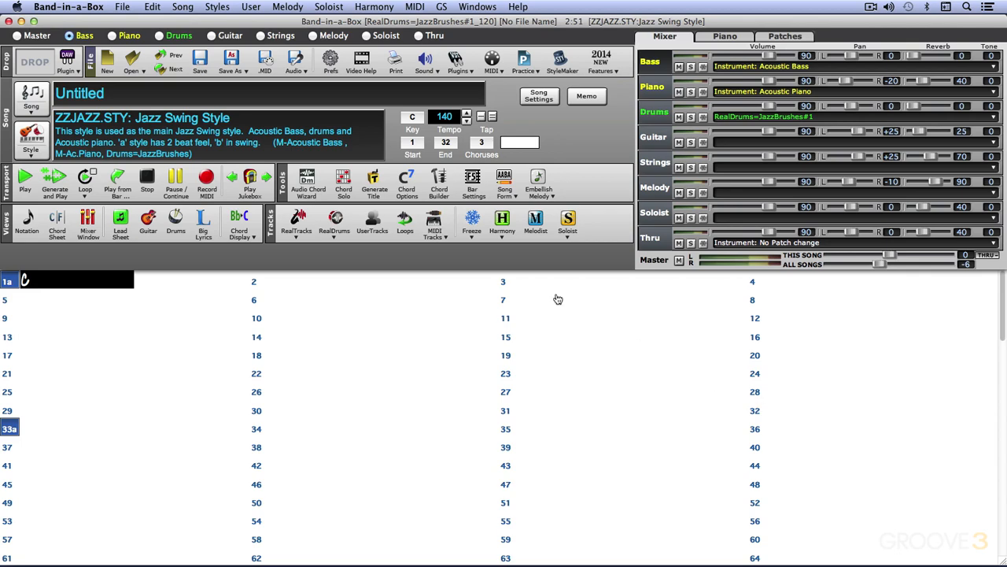
- Open the RealTracks Picker dialog from the RealTracks tool and cancel it, twice
left_click(295, 222)
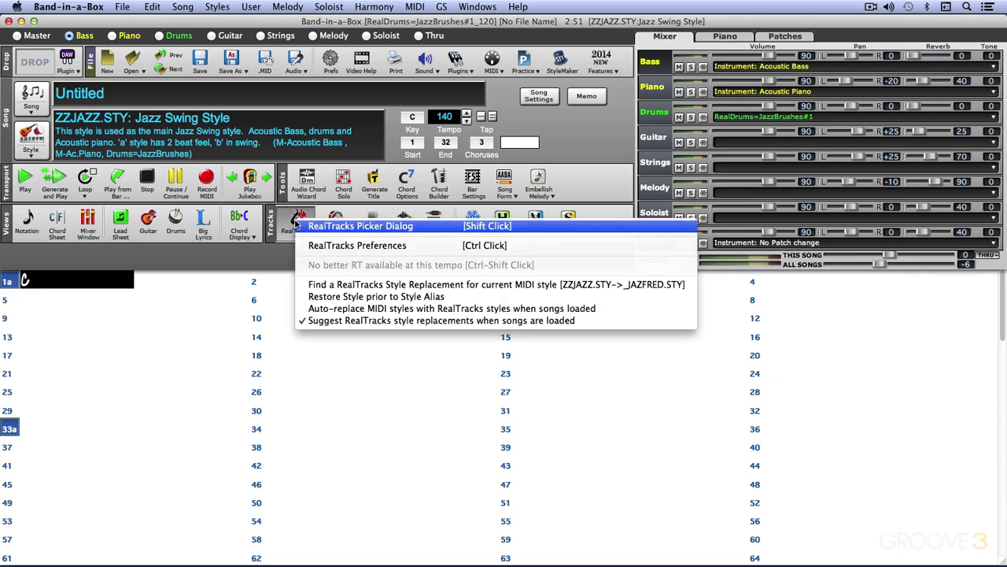
left_click(332, 225)
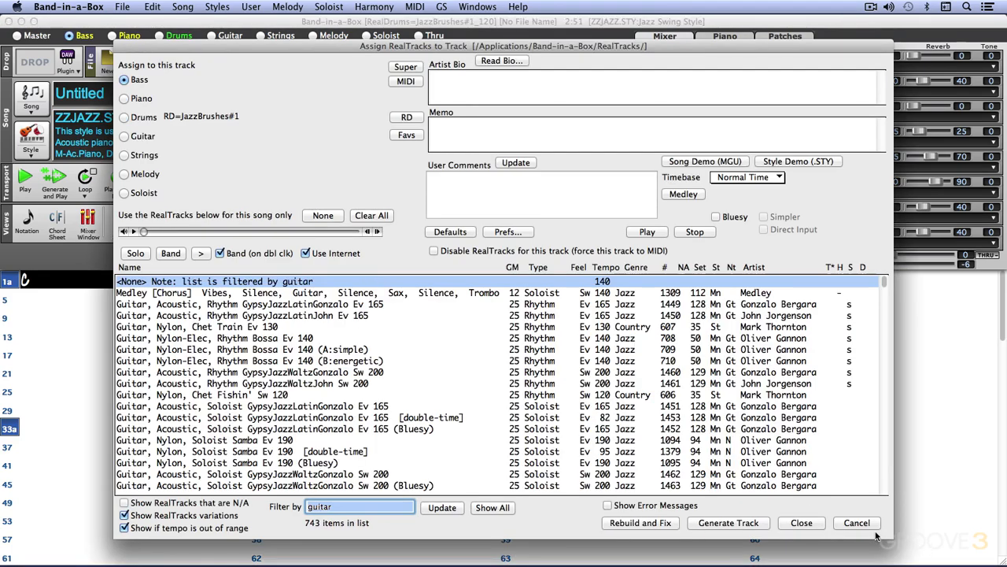
left_click(857, 522)
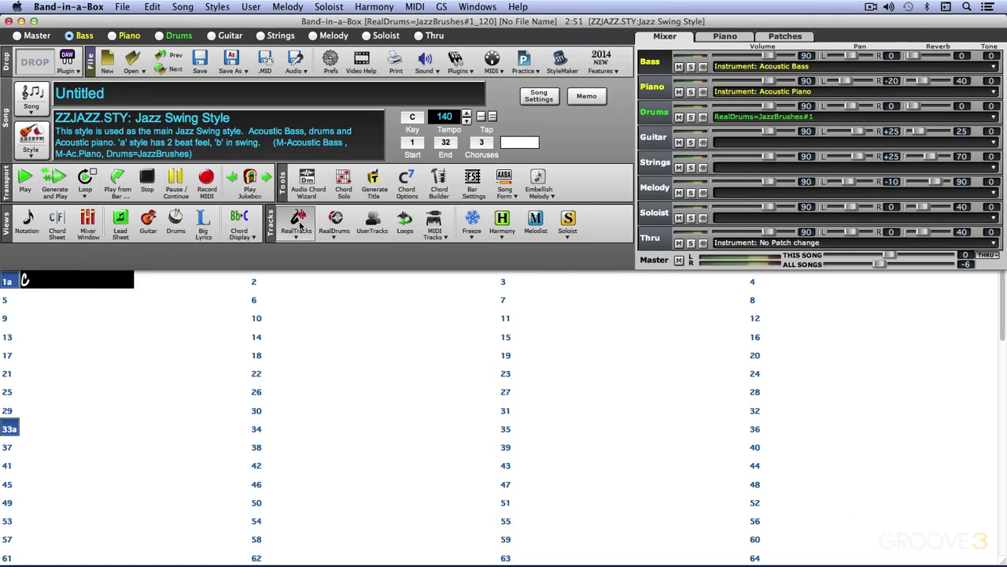
left_click(299, 226)
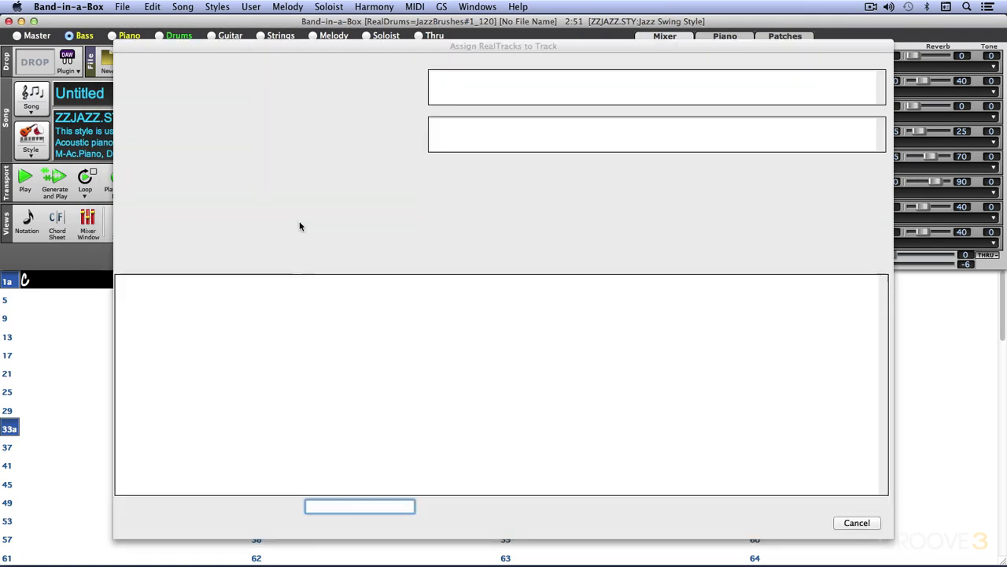
left_click(866, 524)
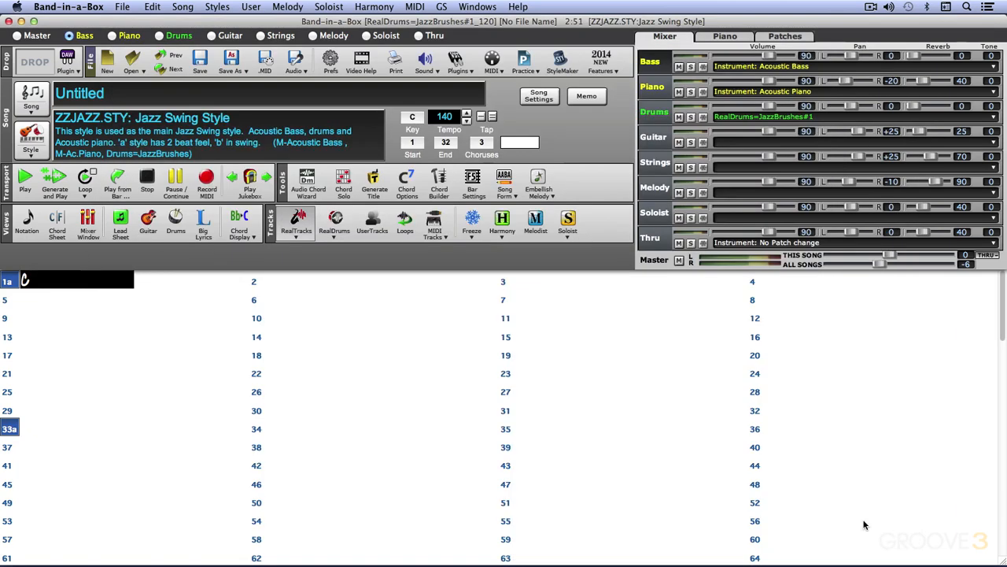
- Open Add/Remove RealTracks for the Bass track and cancel the picker
right_click(83, 36)
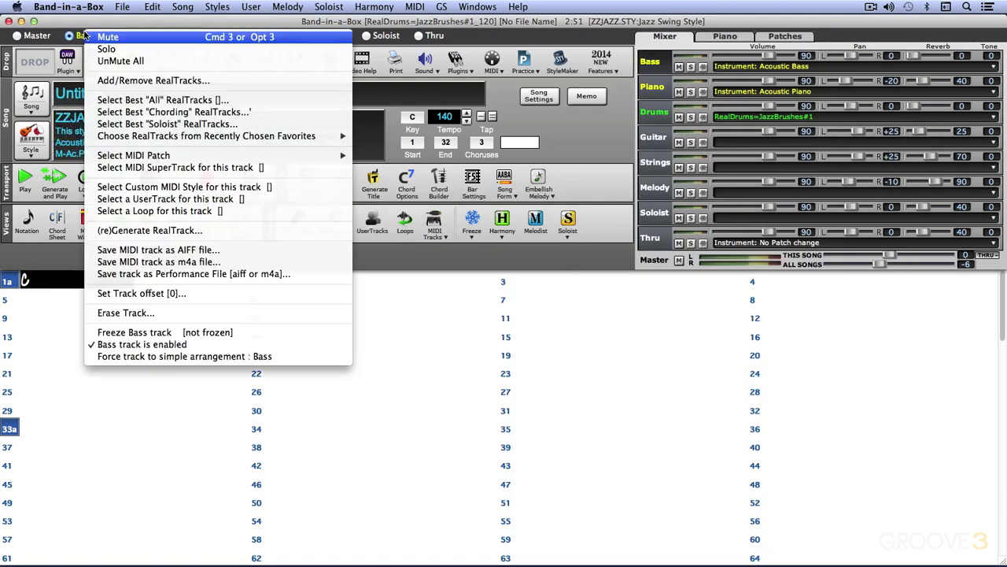
left_click(129, 81)
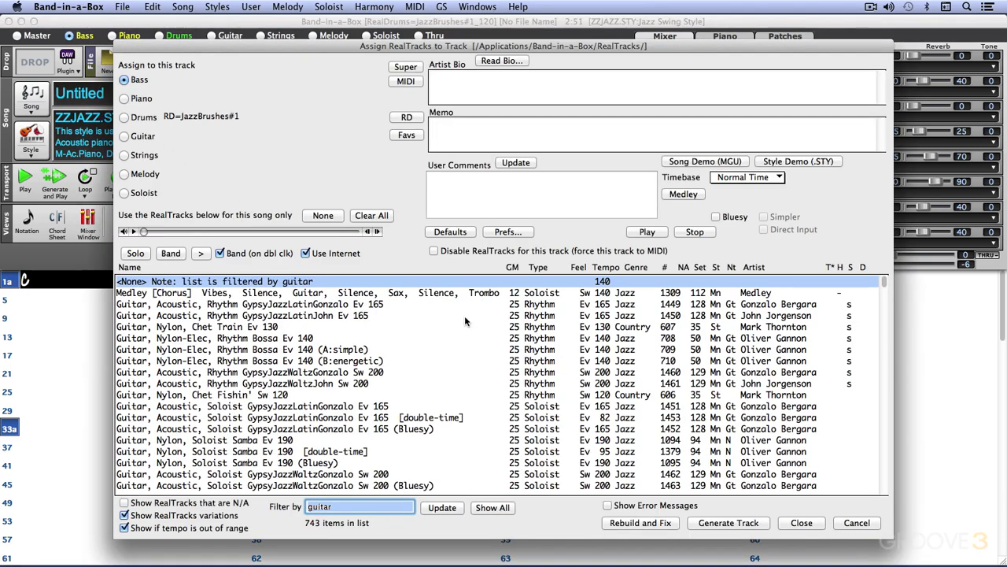
left_click(864, 525)
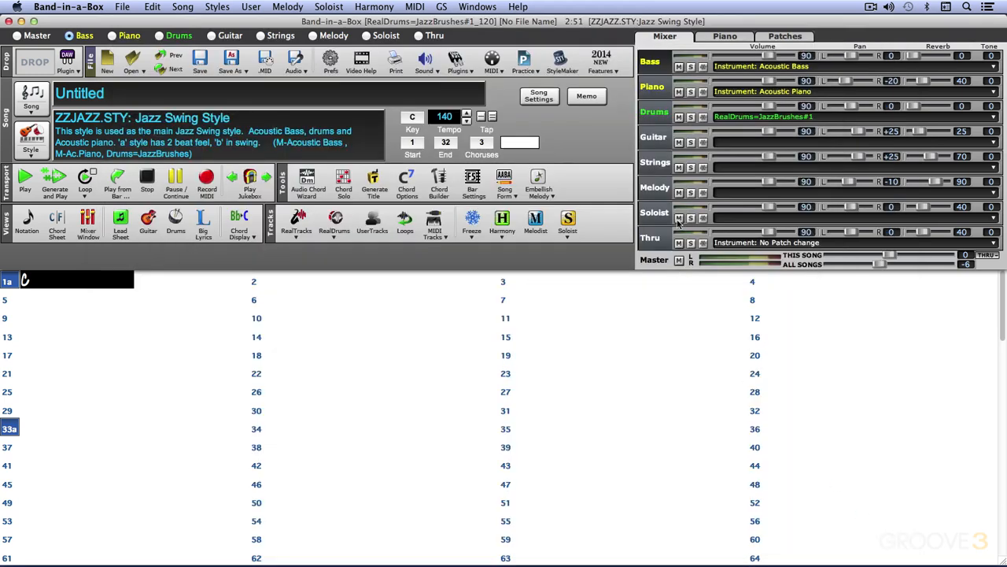
- Open Add/Remove RealTracks for the Bass track from the mixer and scroll through the guitar list
left_click(656, 65)
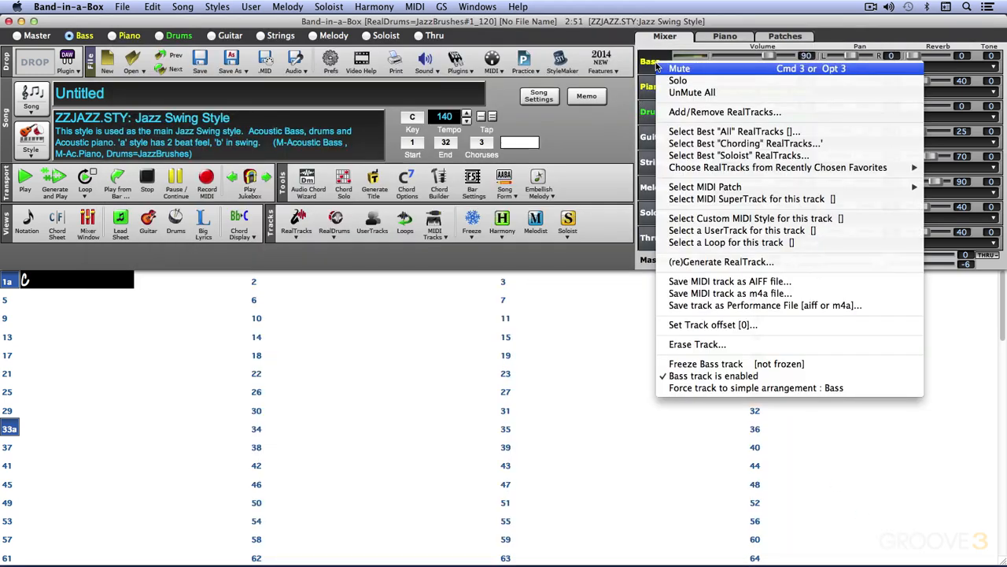
left_click(682, 115)
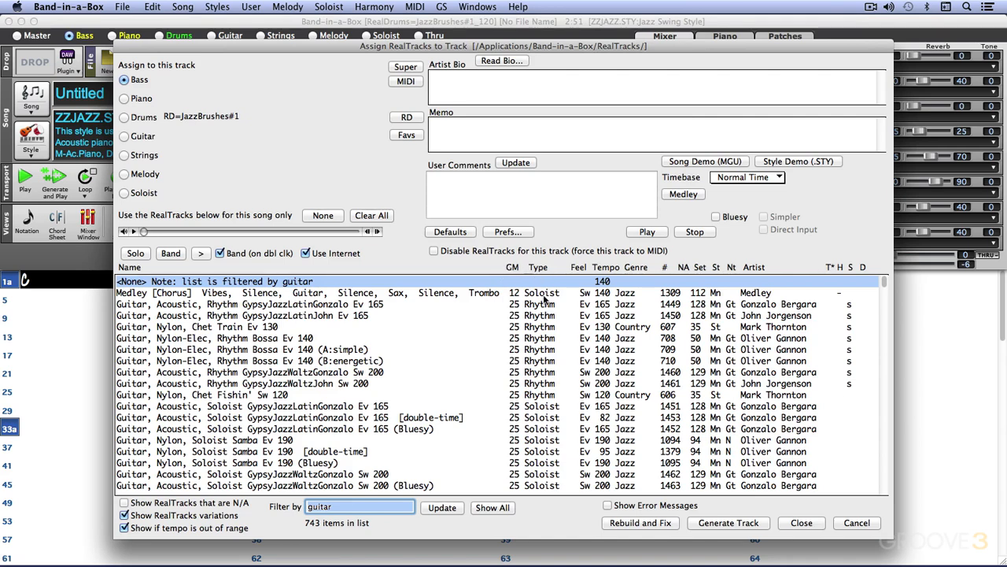
scroll(565, 458, "down", 3)
scroll(557, 449, "up", 3)
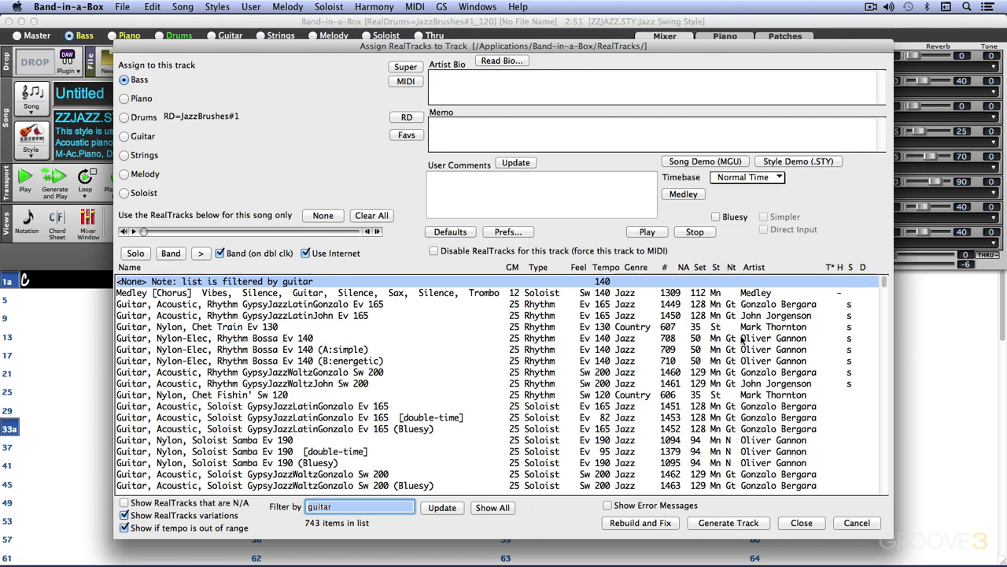
- Try several guitar RealTracks on the Bass track, ending with Guitar, Nylon, Soloist Samba Ev 190
left_click(731, 429)
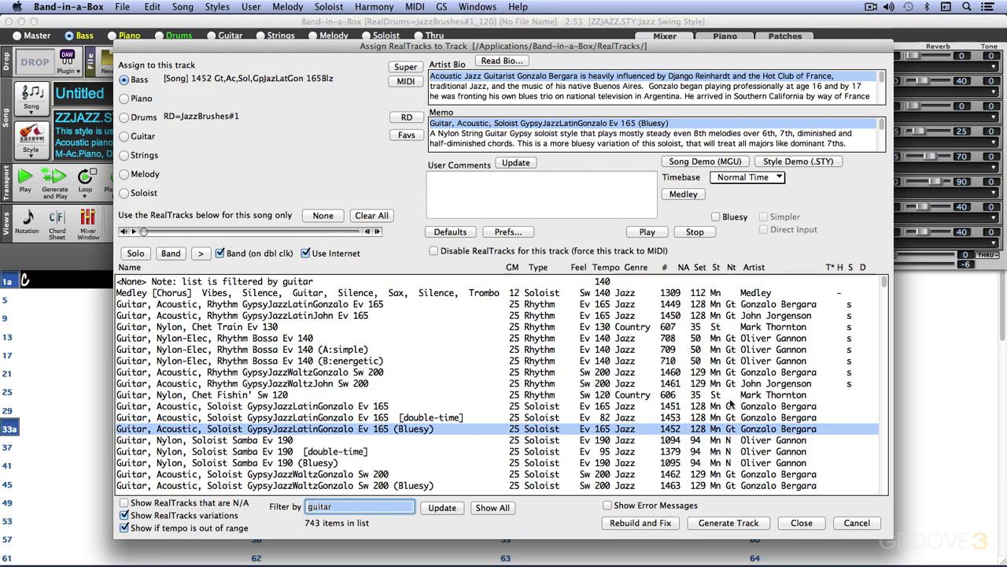
left_click(761, 350)
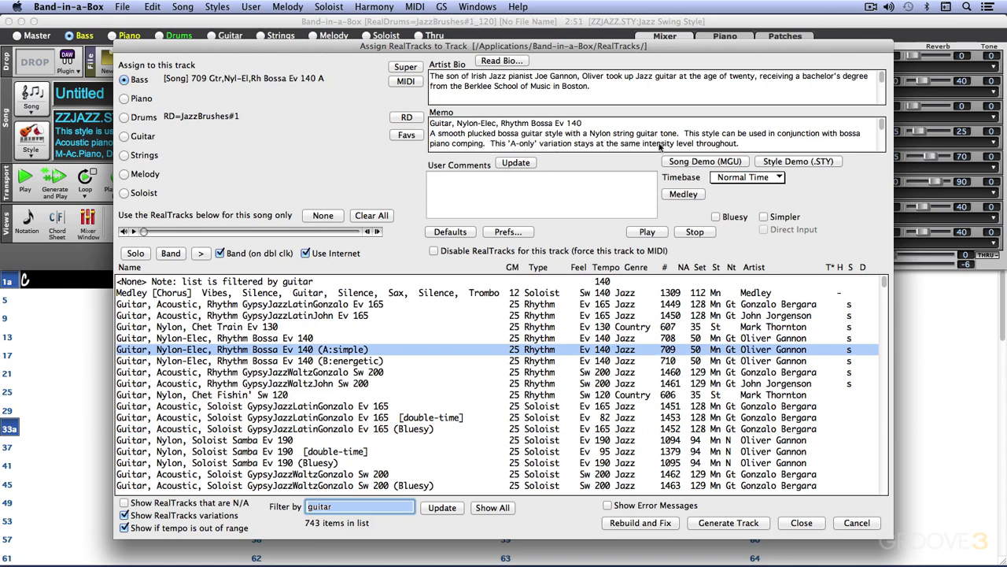
left_click(773, 384)
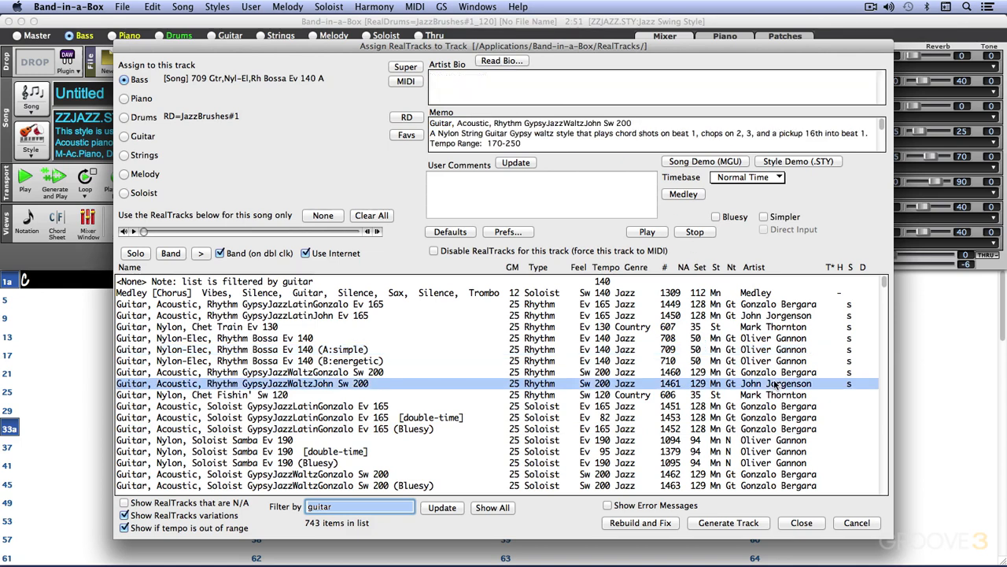
left_click(775, 442)
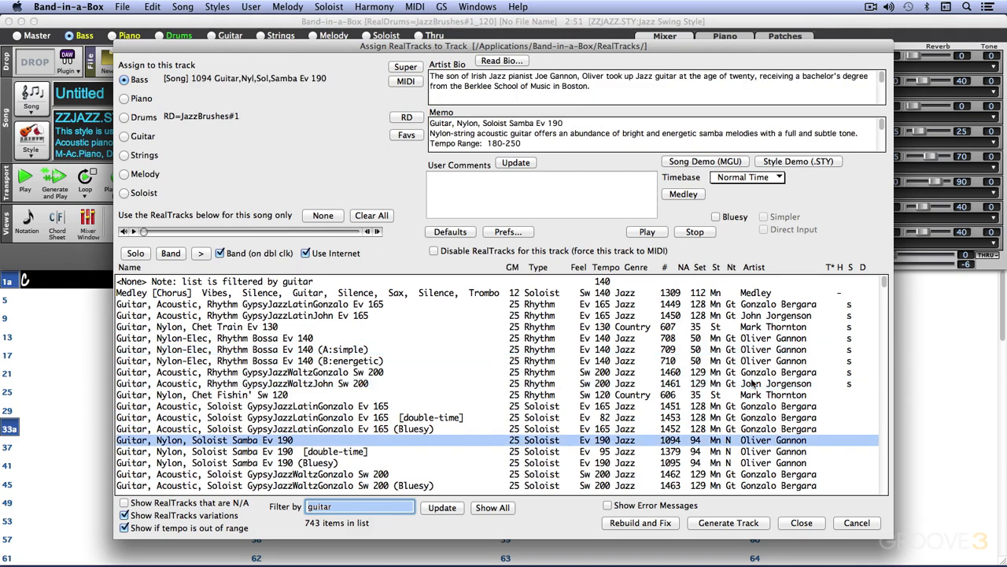
- Sort the RealTracks list by artist
left_click(752, 268)
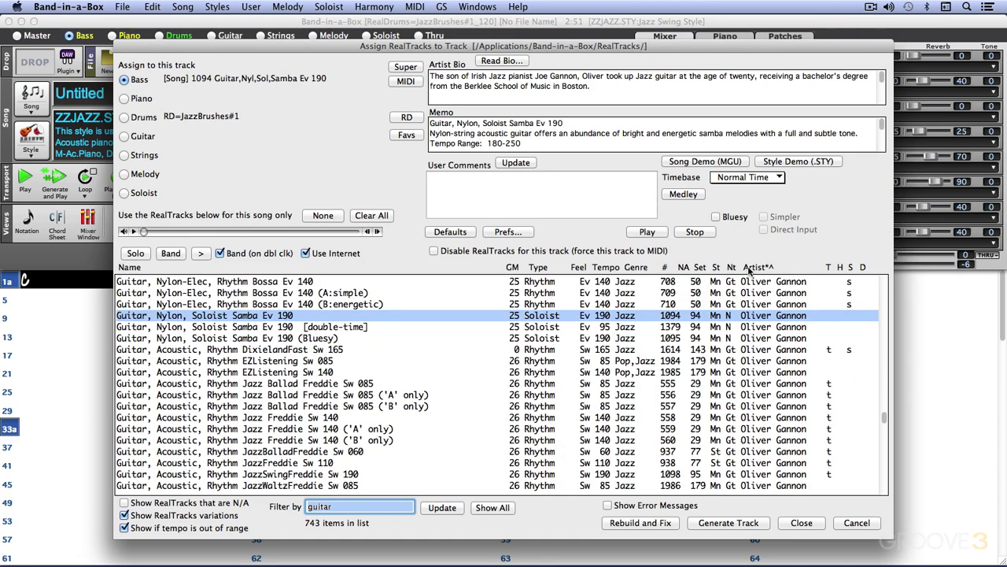
scroll(791, 422, "down", 10)
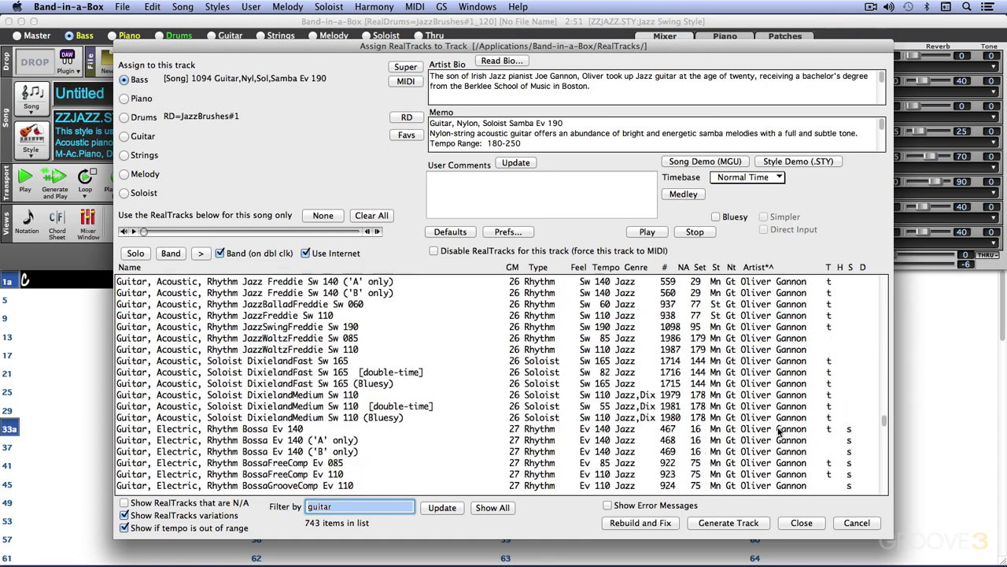
- Sort the RealTracks list by type
scroll(779, 430, "up", 10)
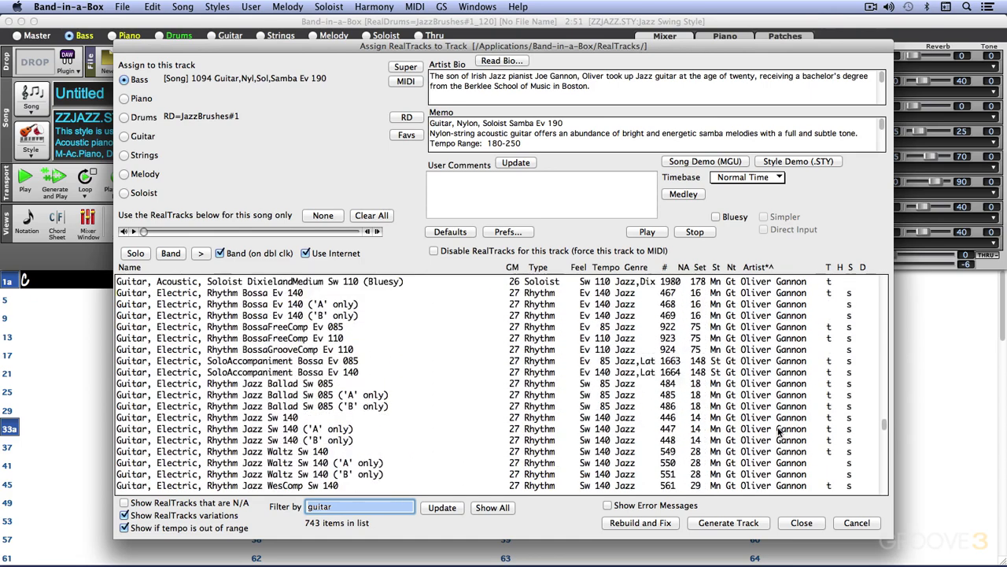
left_click(538, 267)
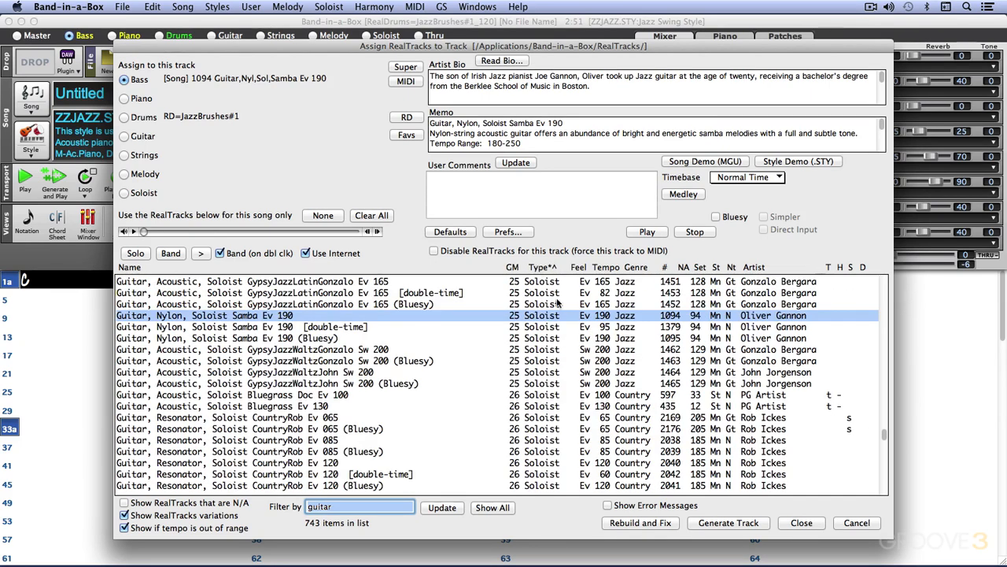
left_click(549, 270)
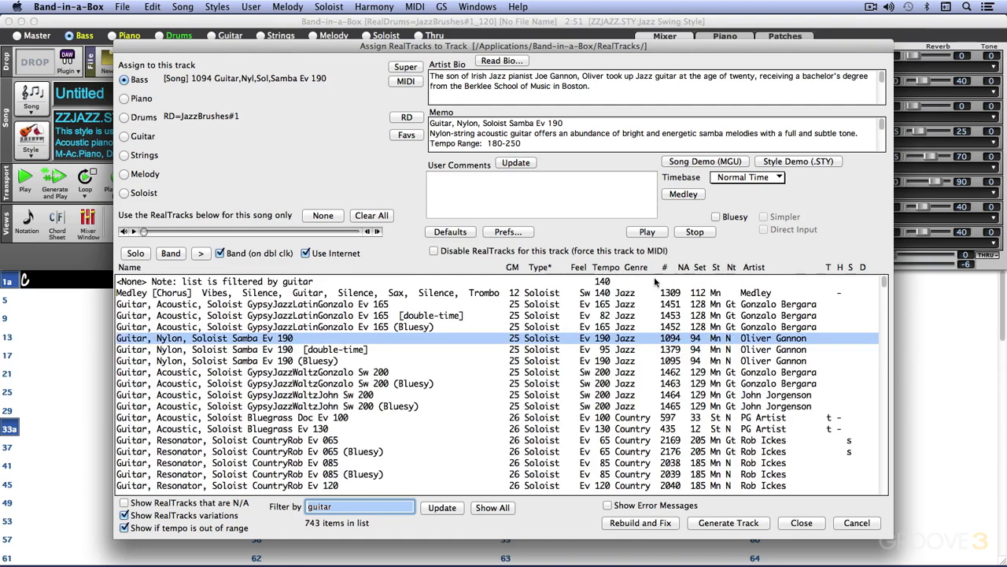
- Sort the RealTracks list by the T column and scroll through the sorted results
left_click(828, 267)
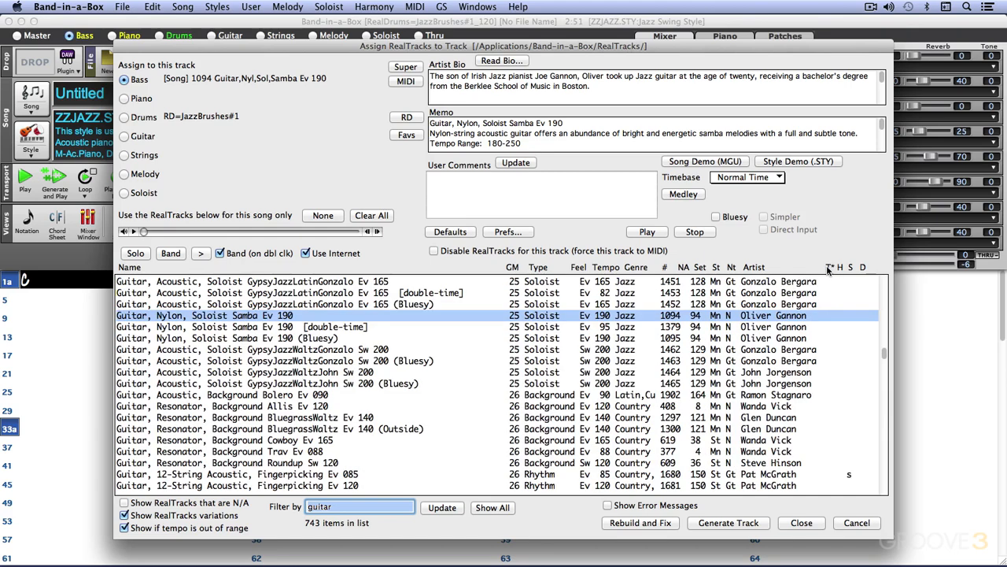
left_click(827, 268)
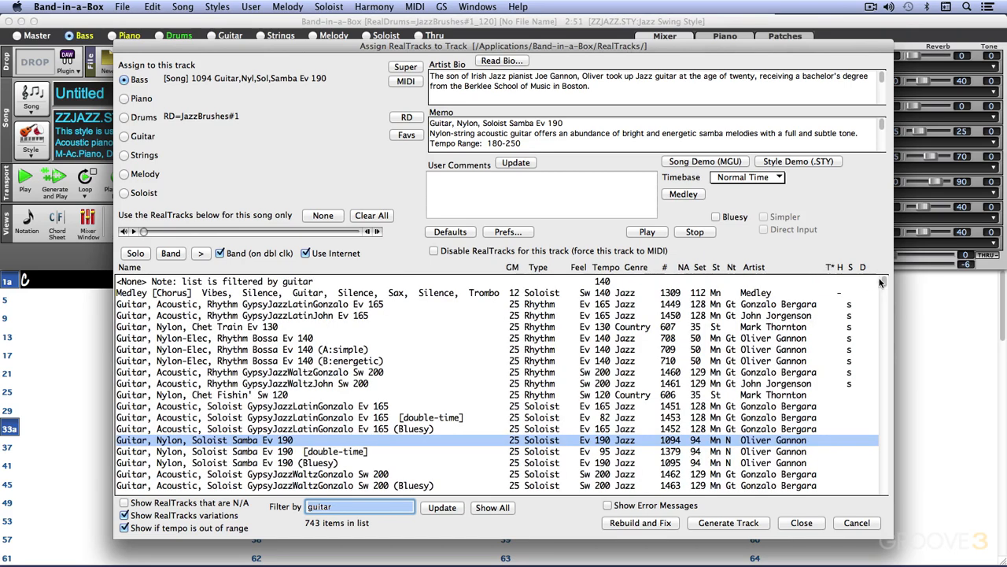
mouse_move(887, 278)
left_mouse_down()
mouse_move(893, 414)
mouse_move(893, 277)
left_mouse_up()
left_click_drag(885, 283, 882, 338)
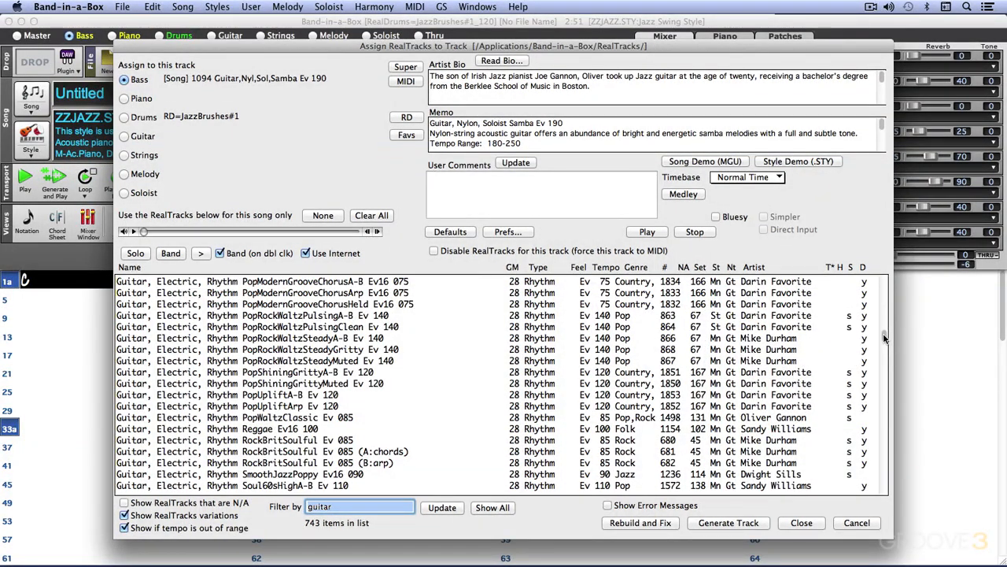
left_click_drag(883, 333, 881, 272)
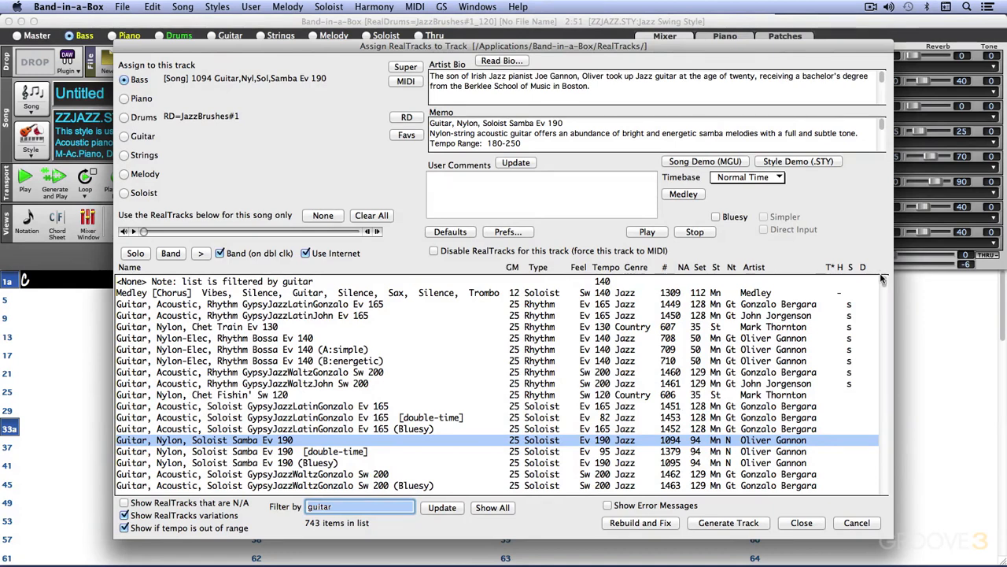
- Audition the selected Guitar, Nylon, Soloist Samba Ev 190 RealTrack solo and with the band
left_click(140, 254)
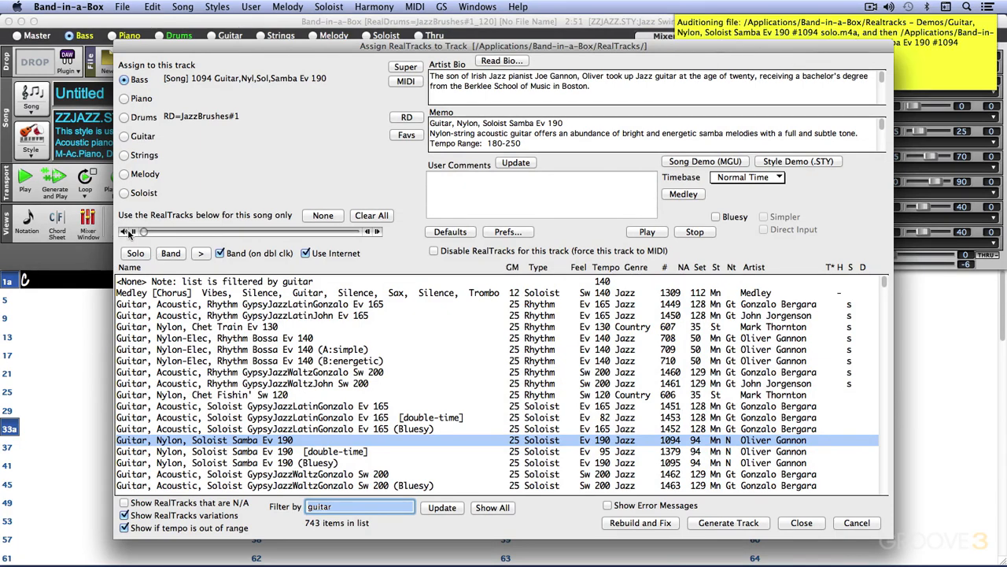
left_click(170, 255)
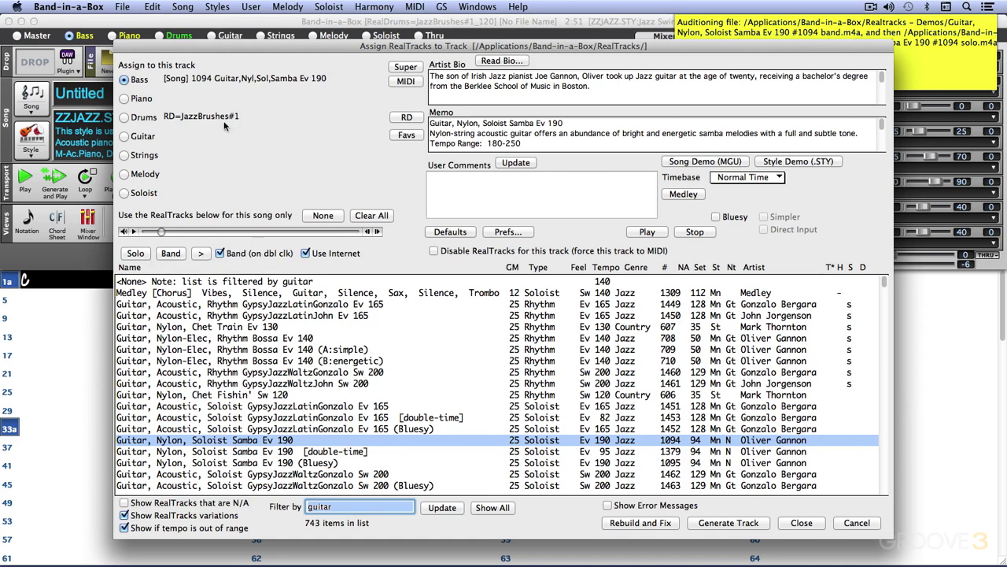
- Switch the track to assign to from Bass through Piano and Drums to Guitar
left_click(123, 98)
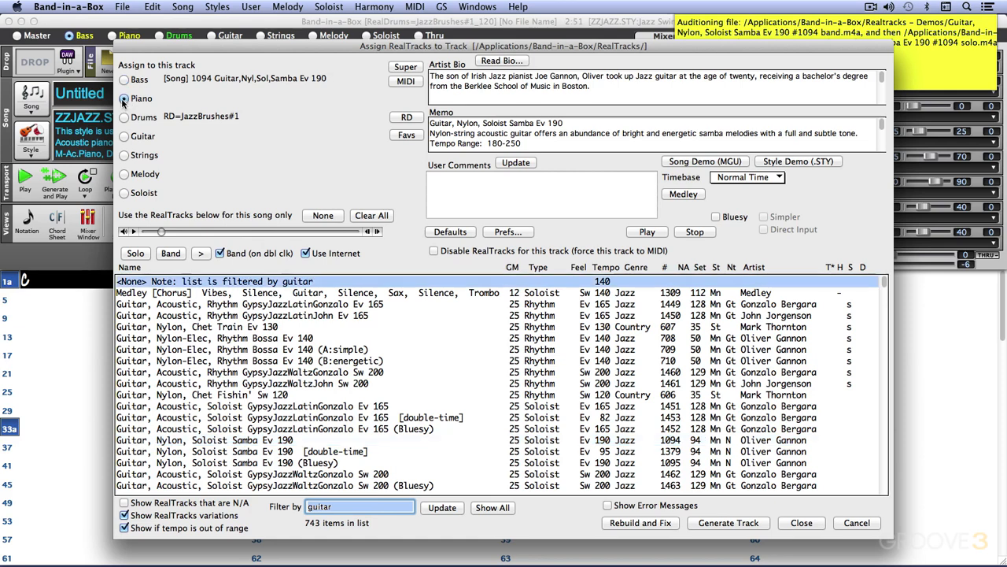
left_click(126, 118)
left_click(127, 137)
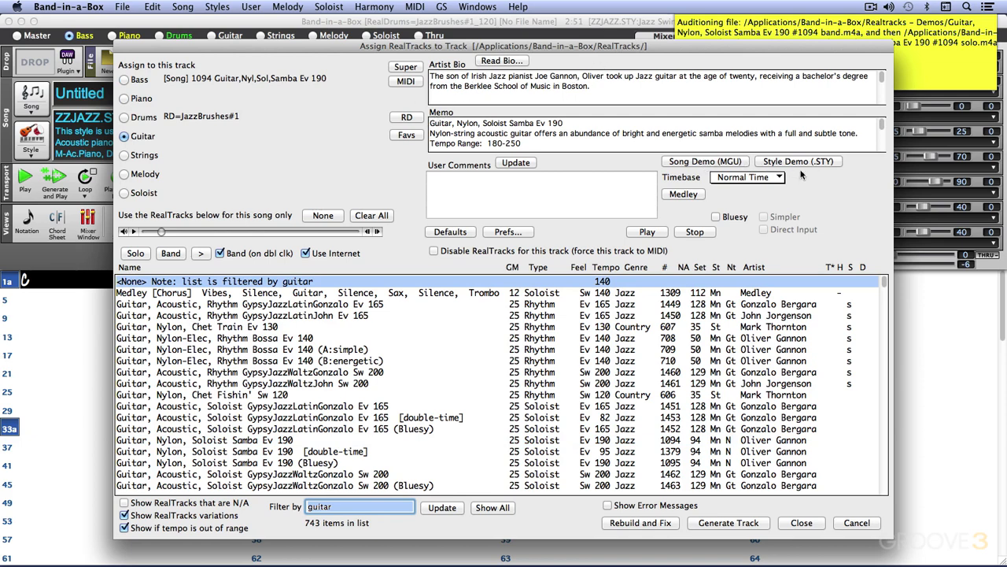
- Open the Timebase options to review them without choosing one
left_click(746, 178)
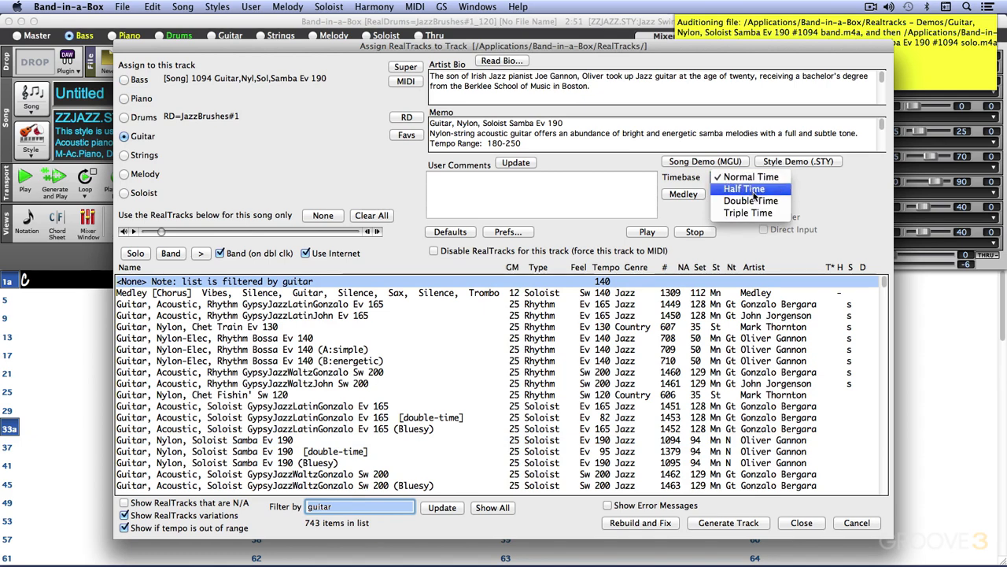
left_click(837, 189)
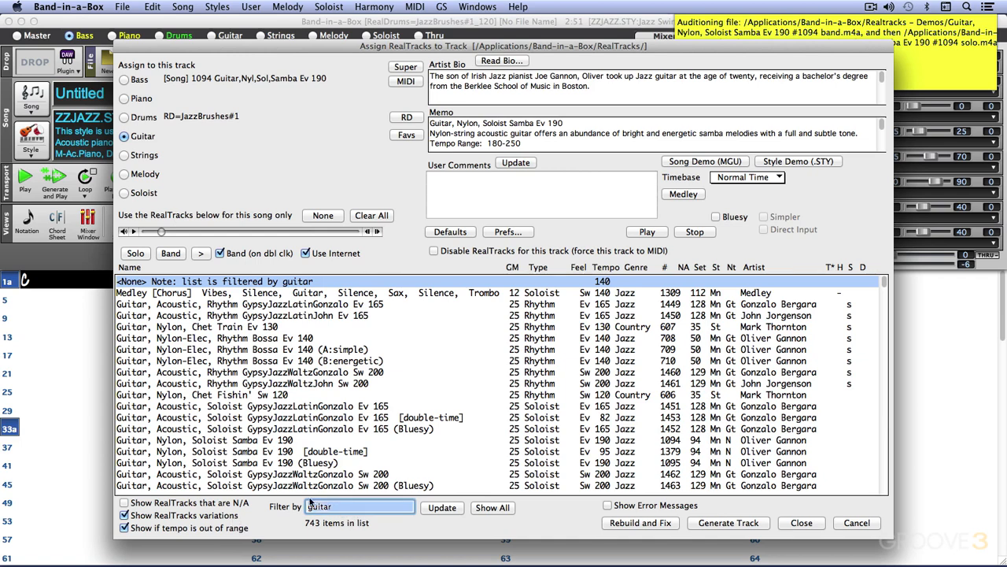
- Filter the RealTracks list by bass
type("bas")
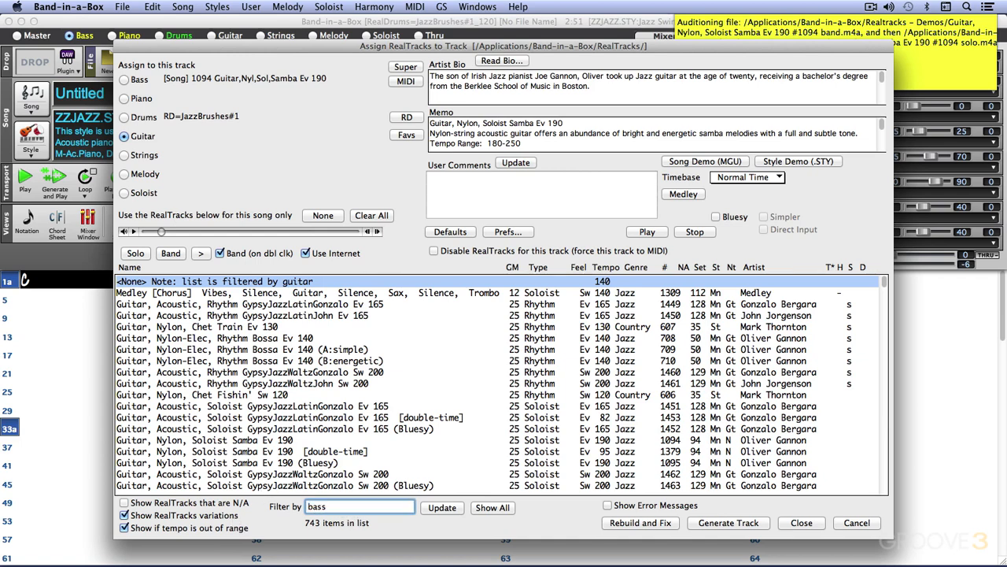
type("s")
left_click(440, 508)
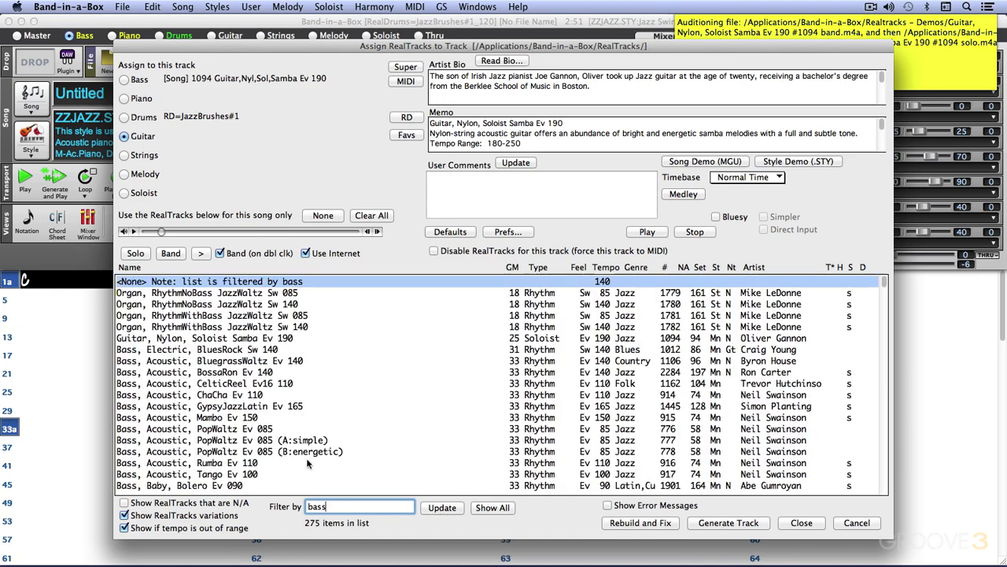
- Clear the filter to show all RealTracks and cancel the picker
left_click(493, 509)
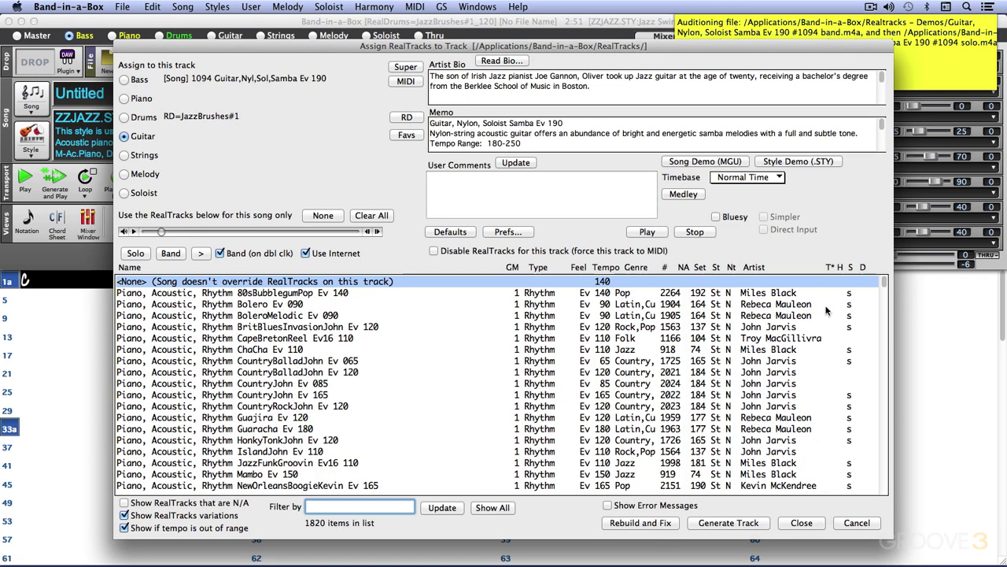
left_click(866, 525)
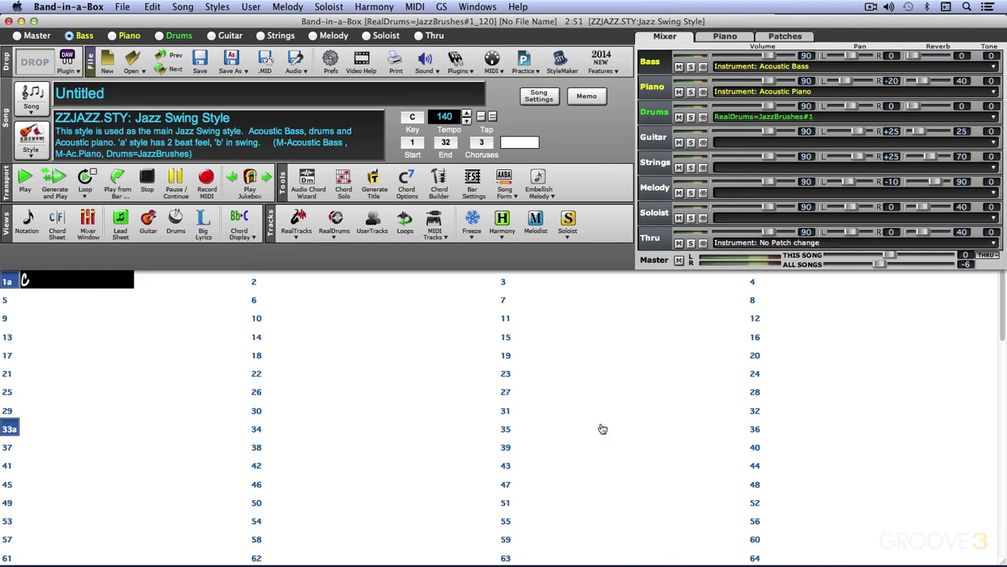
- Open the RealTracks Settings dialog and cancel it
left_click(297, 221)
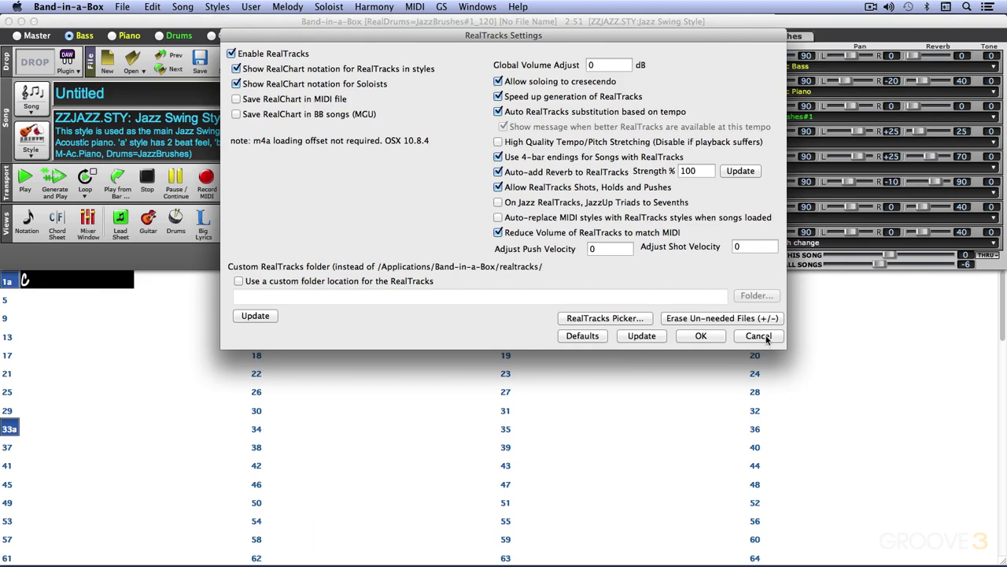
left_click(760, 336)
- Open the RealTracks Preferences dialog
left_click(298, 235)
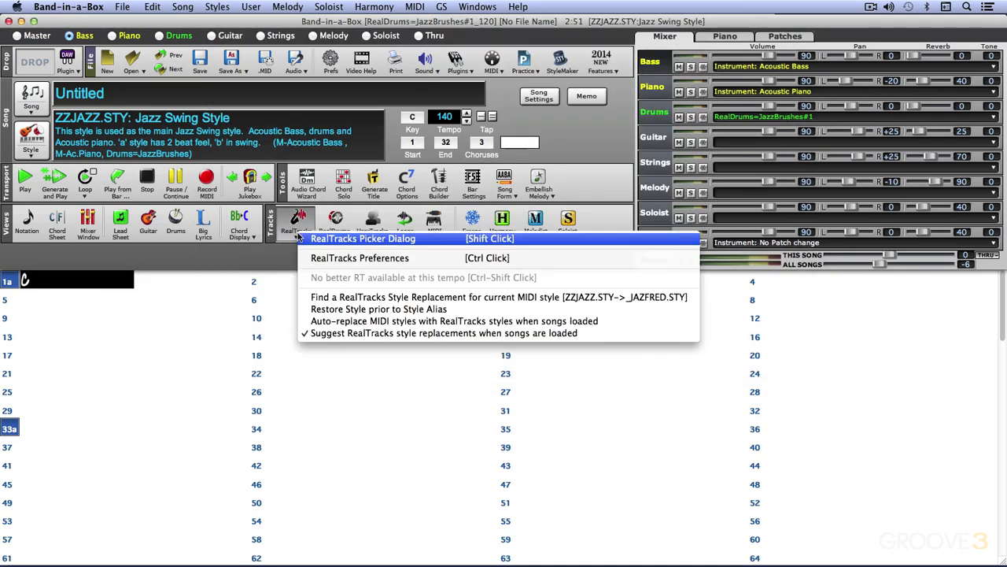
left_click(336, 260)
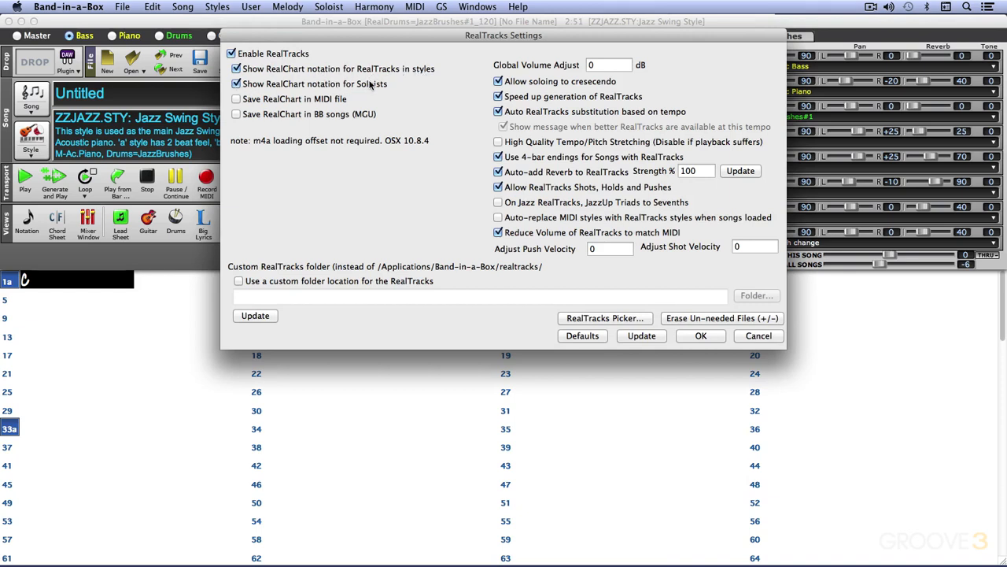
left_click_drag(351, 38, 355, 162)
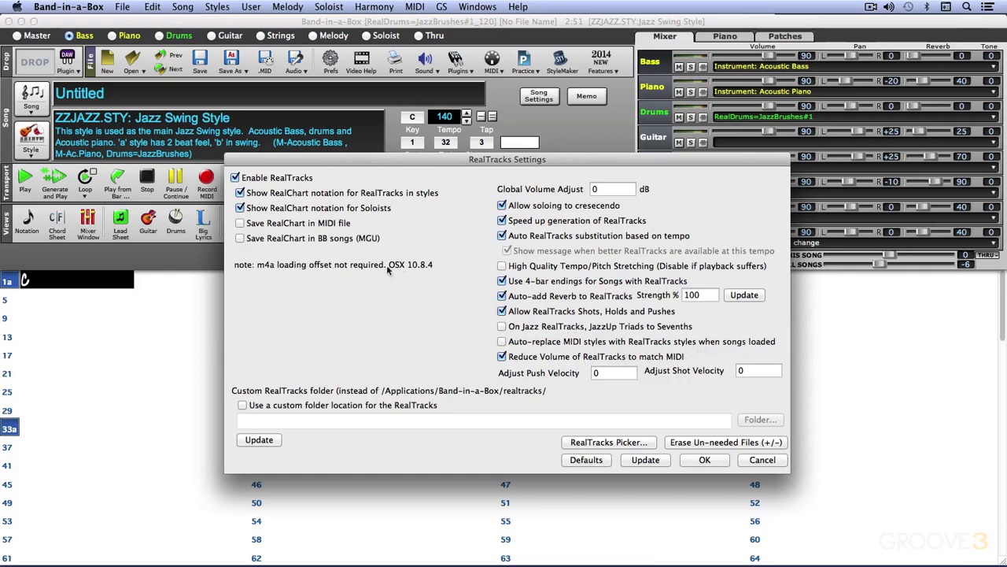
left_click_drag(345, 165, 474, 196)
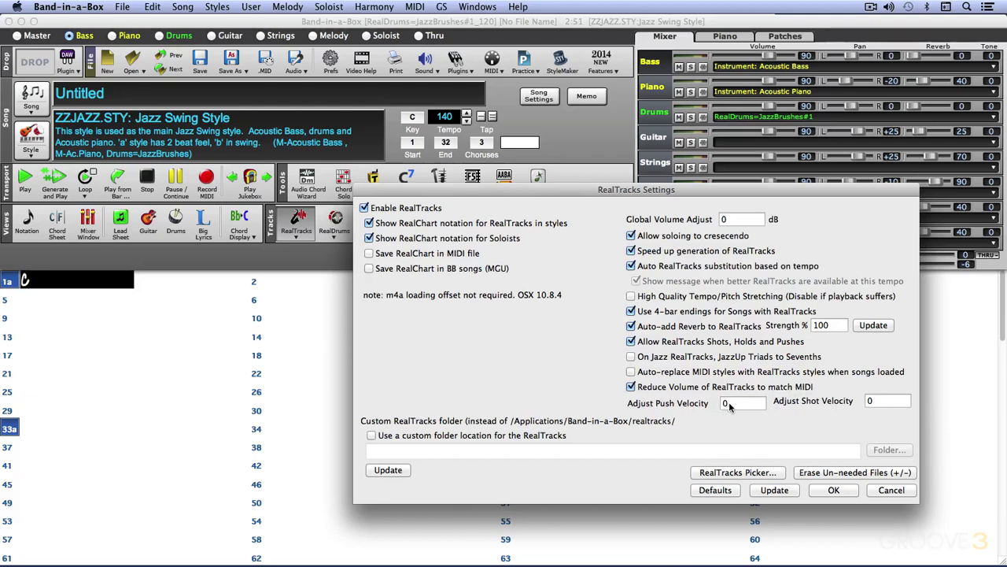
- Try setting a custom RealTracks folder location, then turn the custom folder option back off
left_click(372, 436)
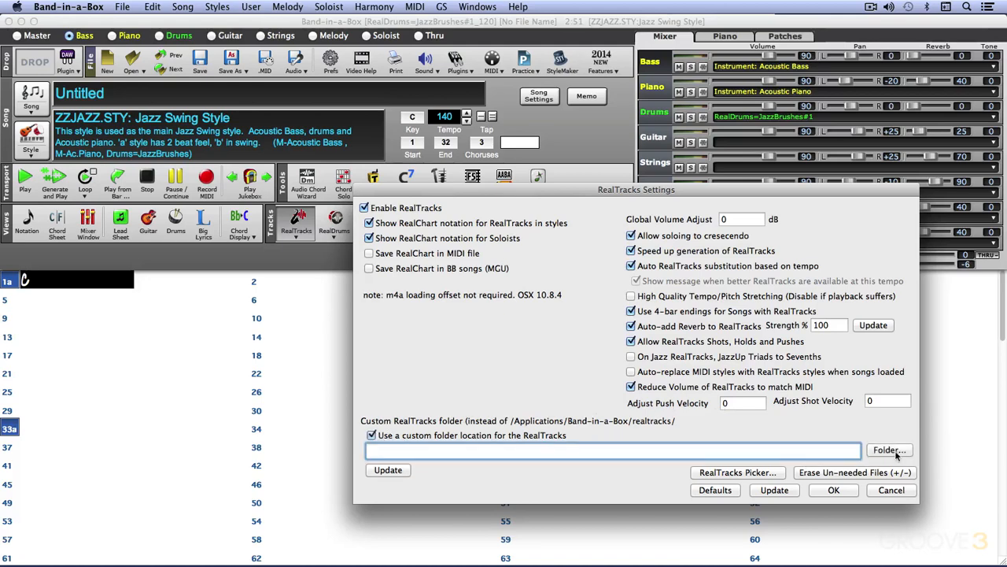
left_click(890, 450)
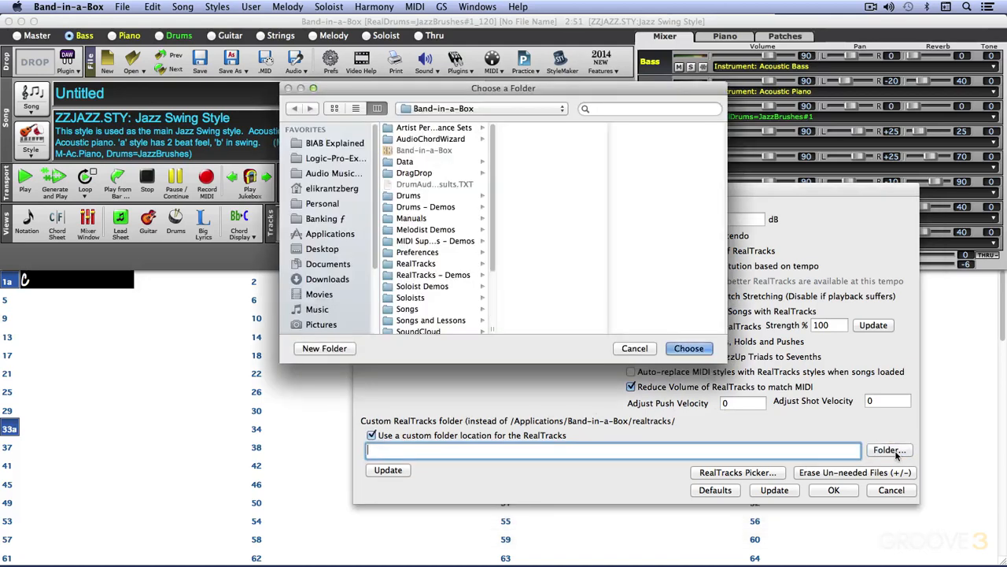
left_click(638, 351)
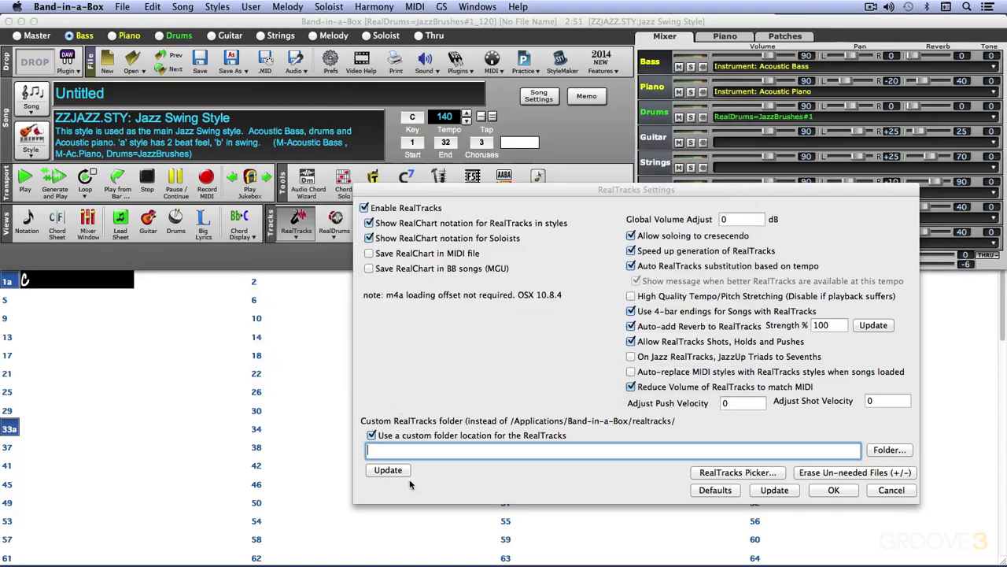
left_click(372, 436)
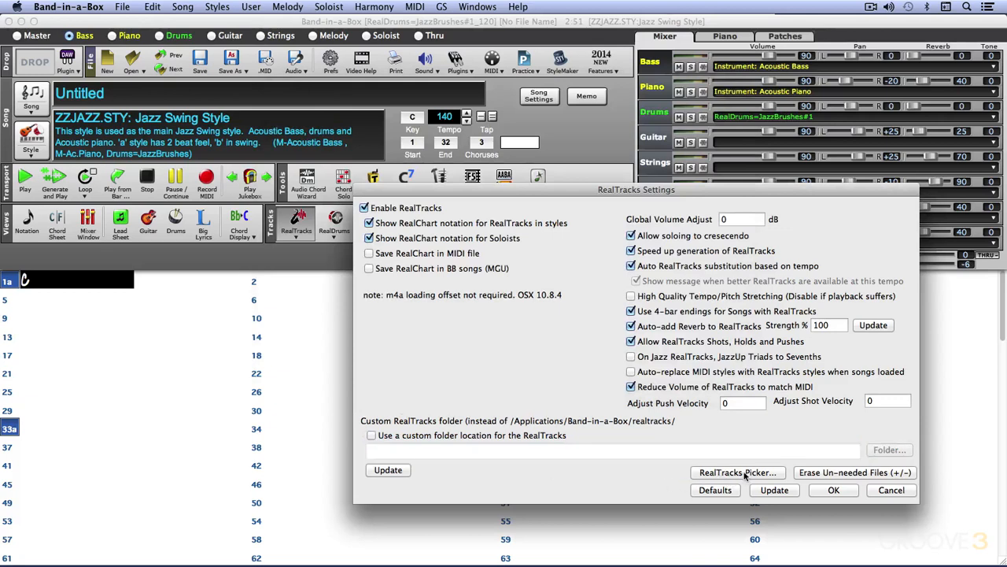